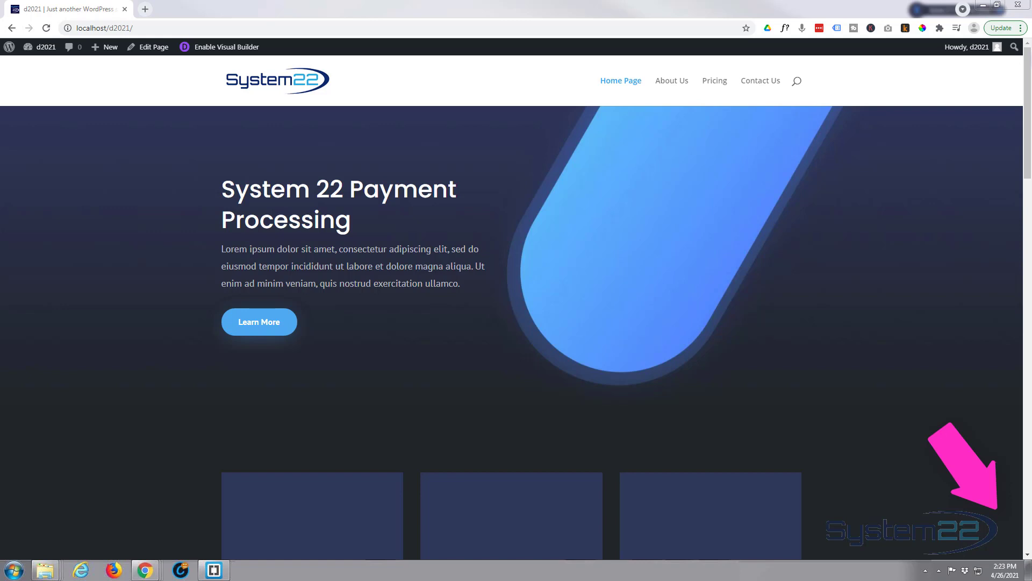
Enable the Visual Builder on the System 22 home page
{"action": "left_click", "coordinate": [1028, 81]}
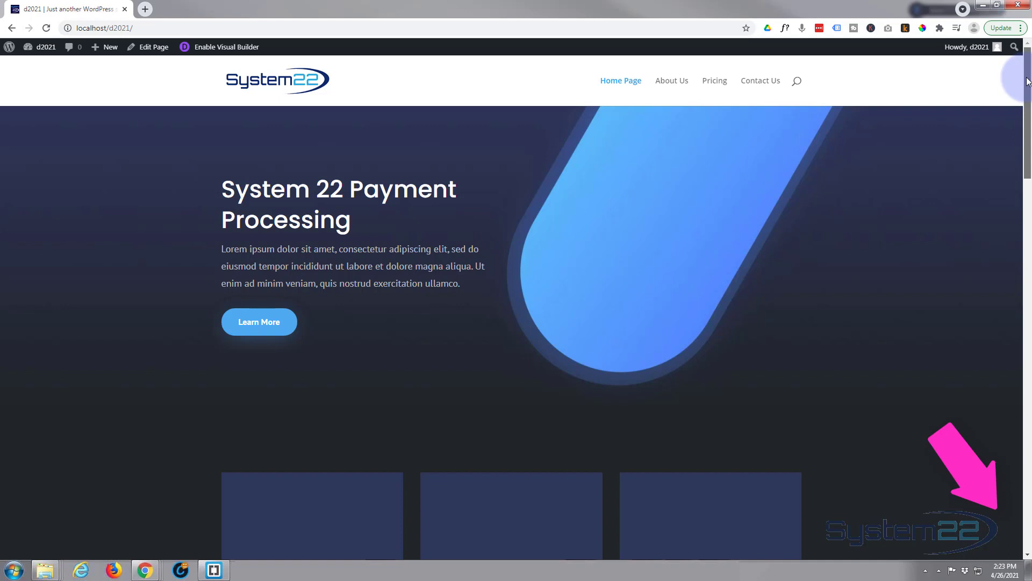
{"action": "mouse_move", "coordinate": [1028, 82]}
{"action": "left_mouse_down"}
{"action": "mouse_move", "coordinate": [1028, 184]}
{"action": "mouse_move", "coordinate": [1028, 74]}
{"action": "left_mouse_up"}
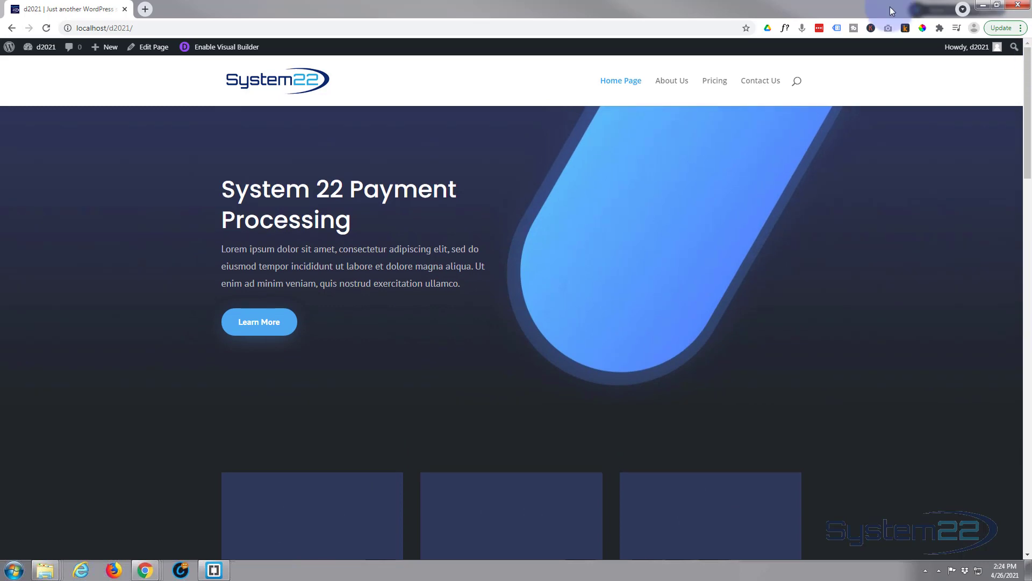
{"action": "left_click", "coordinate": [209, 48]}
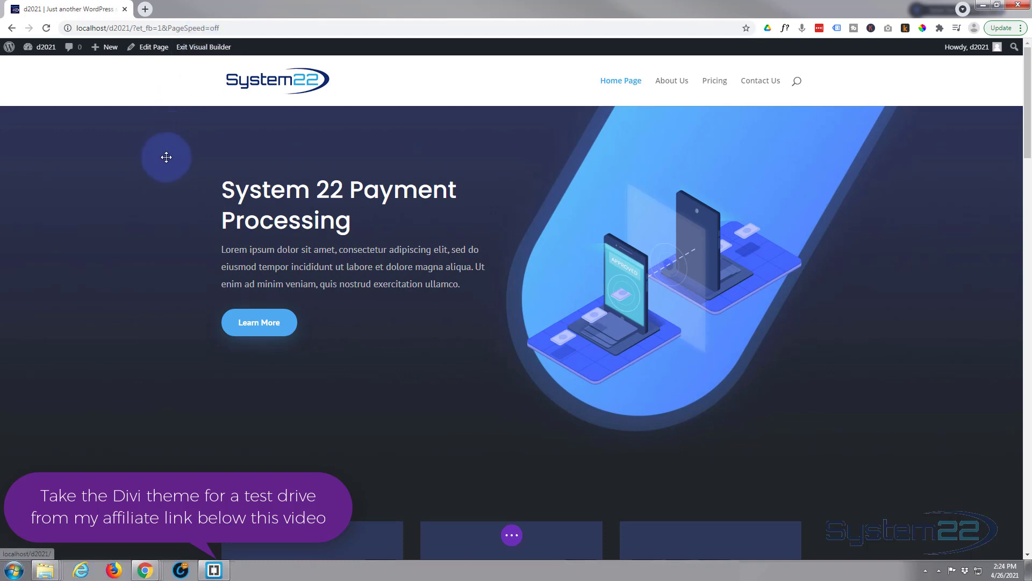
Delete the first two rows of three feature blurbs below the hero section
{"action": "mouse_move", "coordinate": [168, 158]}
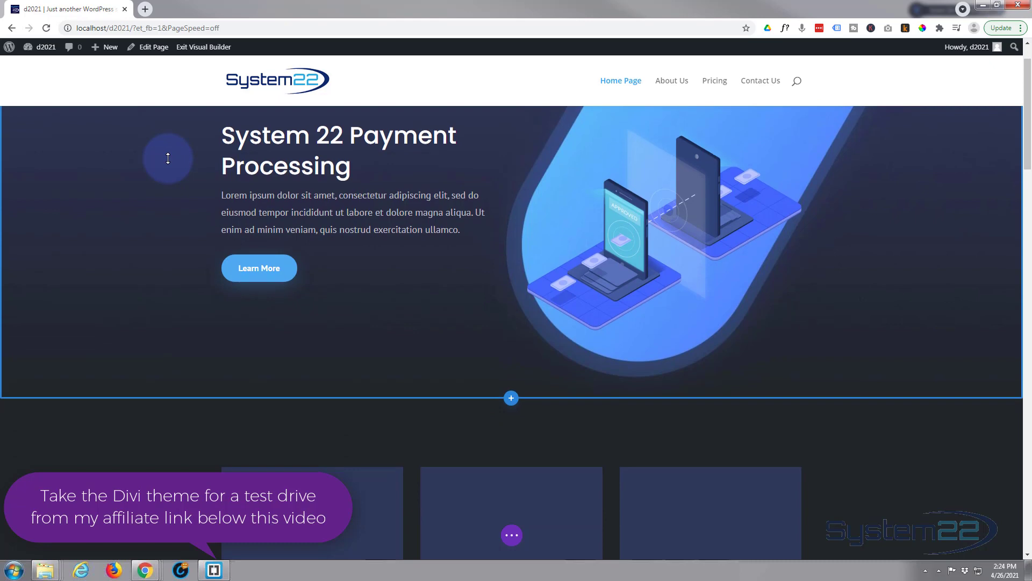
{"action": "scroll", "coordinate": [168, 158], "scroll_direction": "down", "scroll_amount": 5}
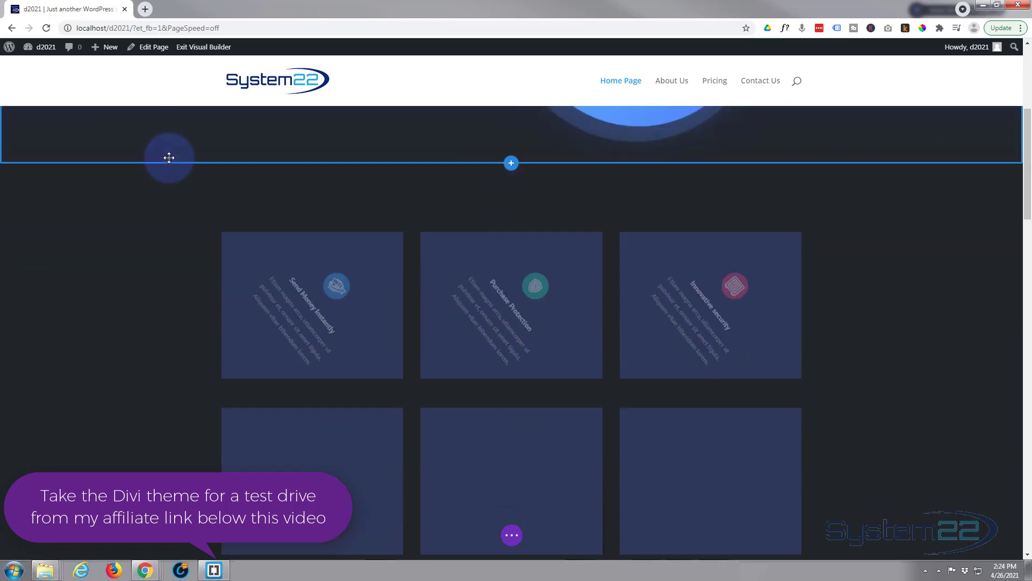
{"action": "scroll", "coordinate": [168, 157], "scroll_direction": "down", "scroll_amount": 1}
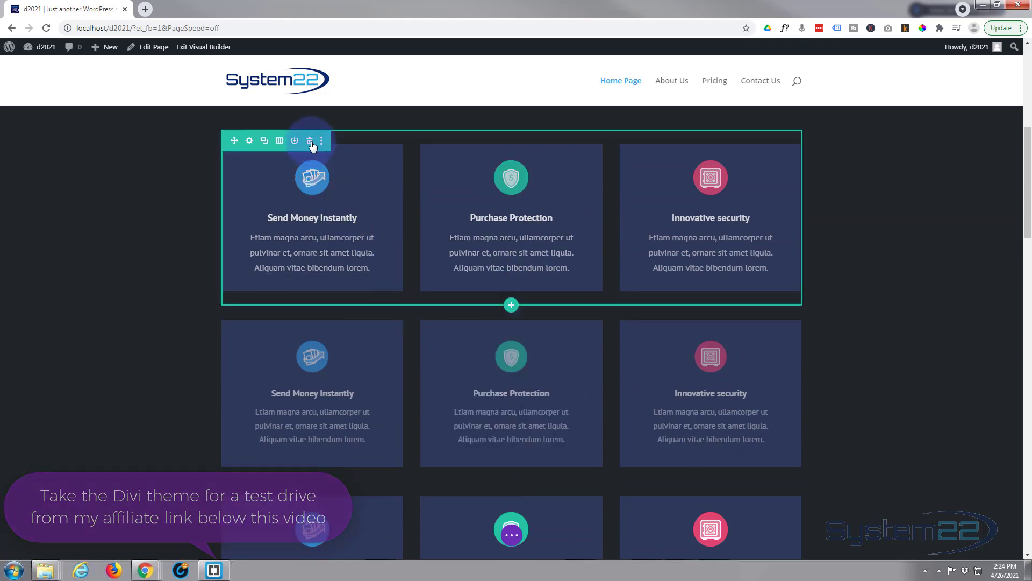
{"action": "left_click", "coordinate": [311, 143]}
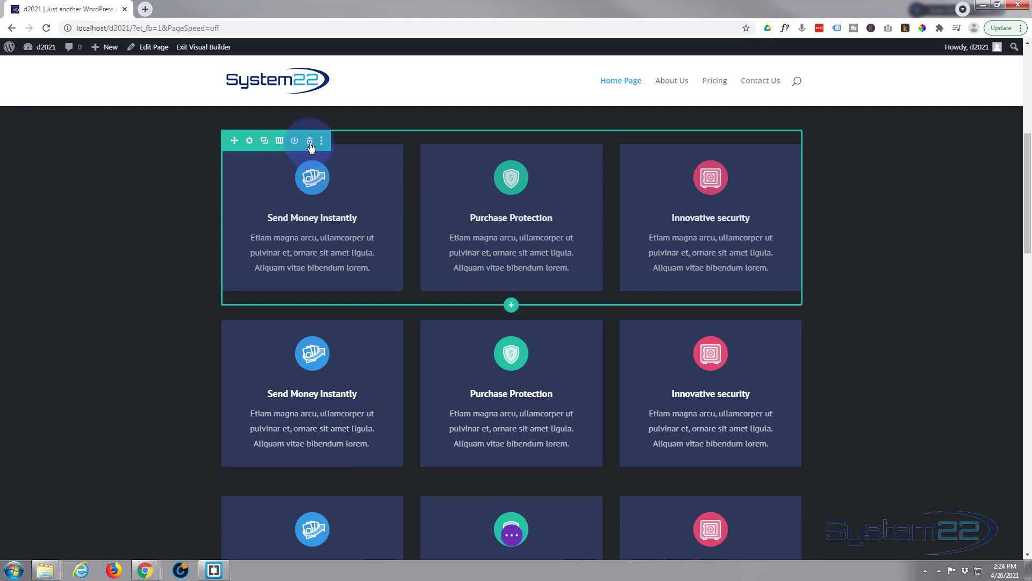
{"action": "left_click", "coordinate": [310, 143]}
Open the settings of the "Send Money Instantly" blurb in the first remaining row and expand its advanced Scroll Effects options
{"action": "scroll", "coordinate": [143, 365], "scroll_direction": "up", "scroll_amount": 2}
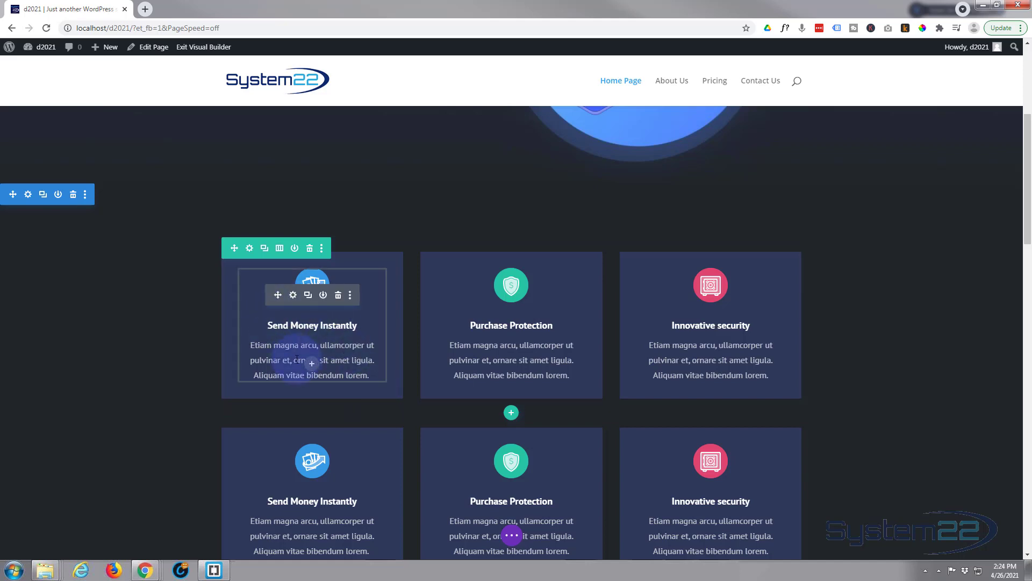
{"action": "left_click", "coordinate": [293, 296]}
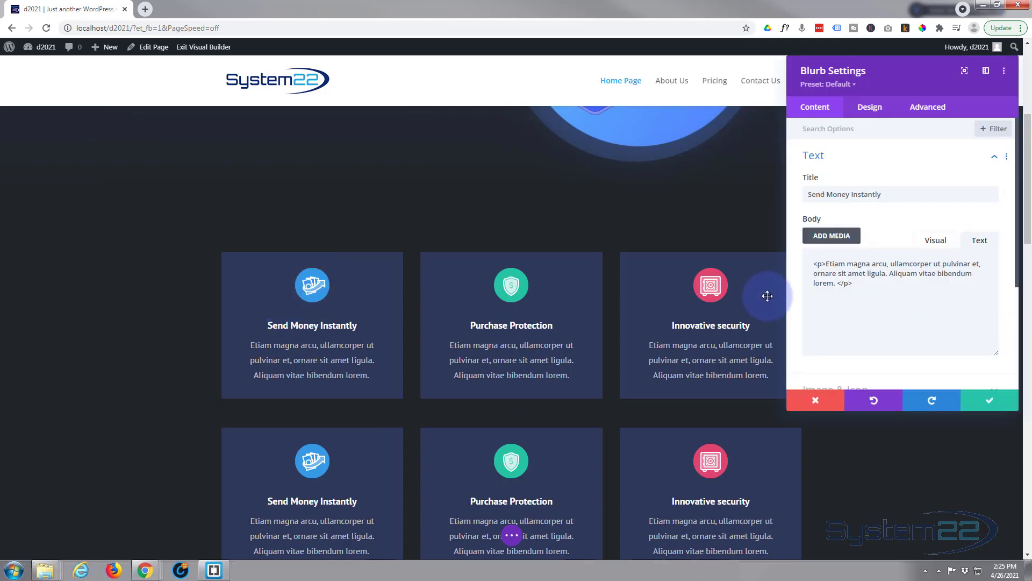
{"action": "left_click", "coordinate": [927, 244]}
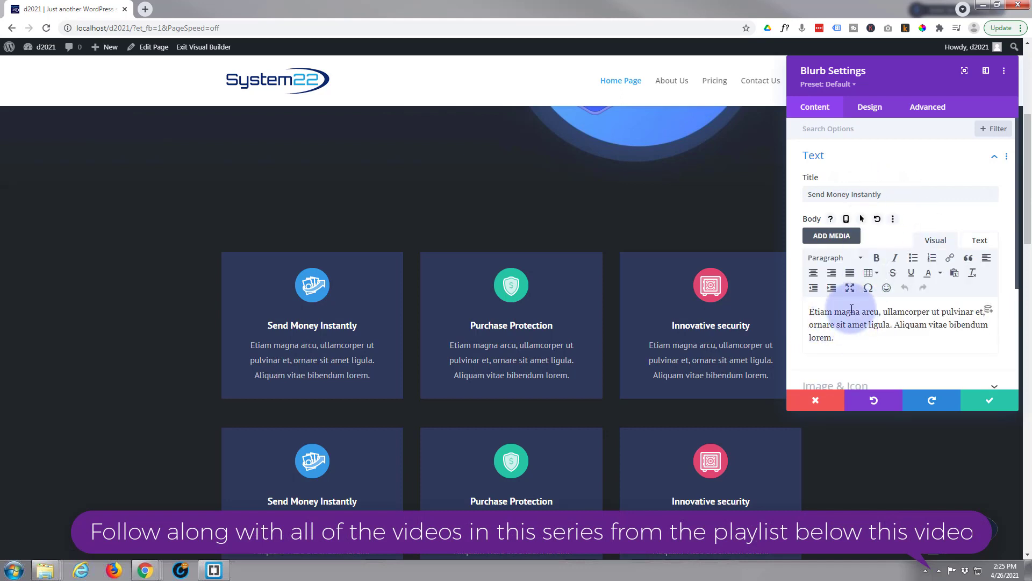
{"action": "scroll", "coordinate": [882, 329], "scroll_direction": "down", "scroll_amount": 1}
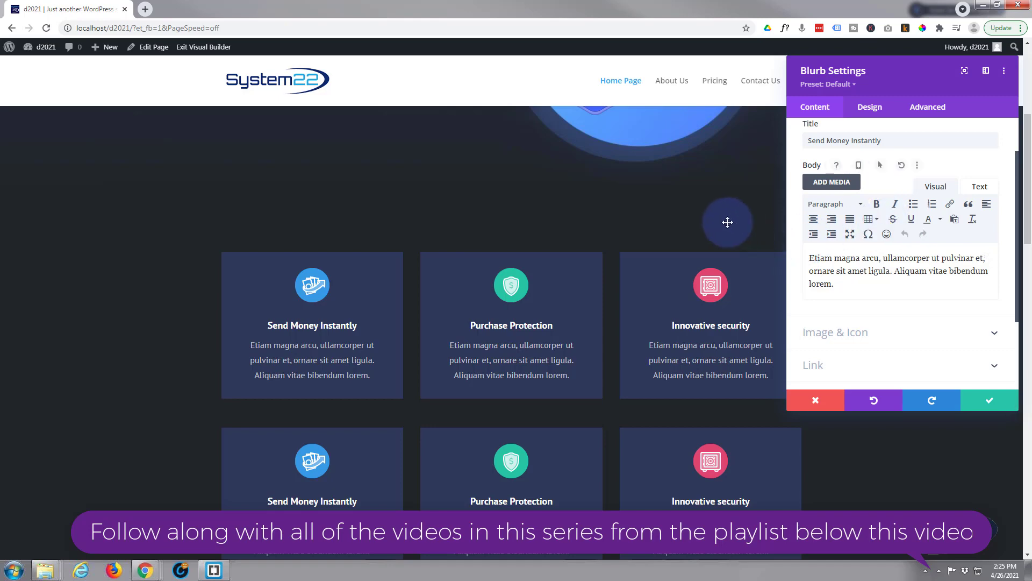
{"action": "scroll", "coordinate": [727, 221], "scroll_direction": "up", "scroll_amount": 4}
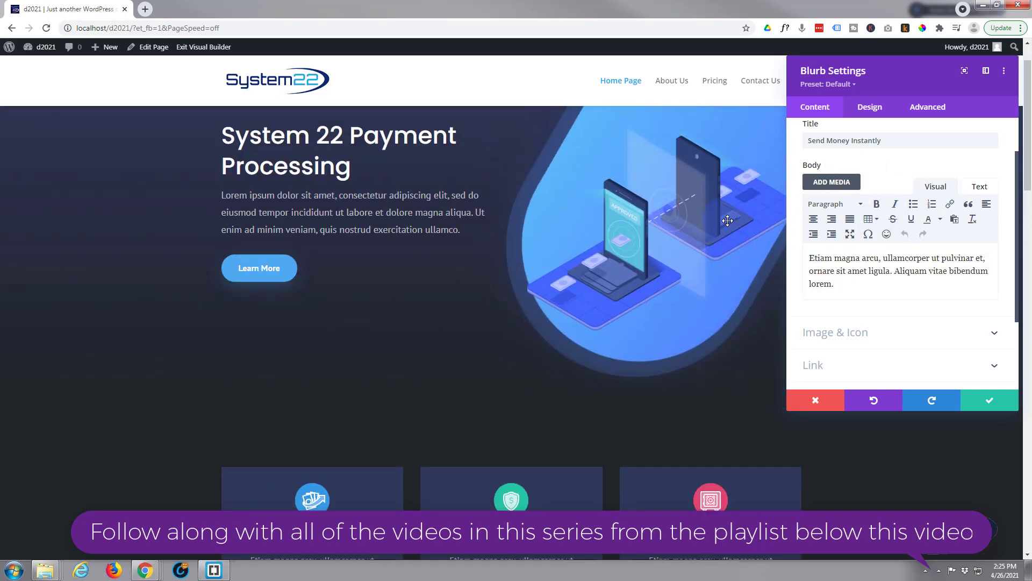
{"action": "scroll", "coordinate": [727, 220], "scroll_direction": "down", "scroll_amount": 4}
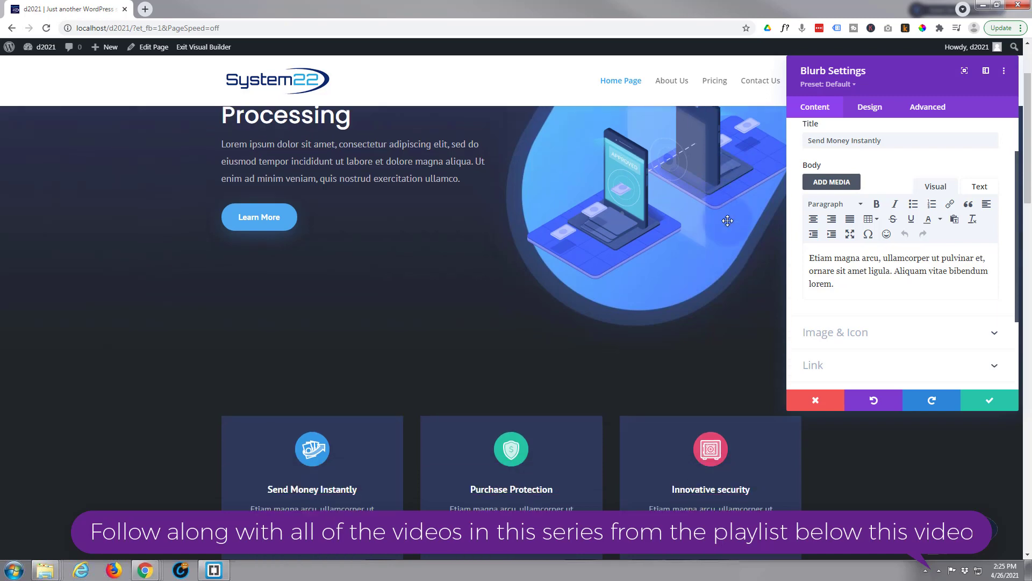
{"action": "scroll", "coordinate": [727, 220], "scroll_direction": "down", "scroll_amount": 2}
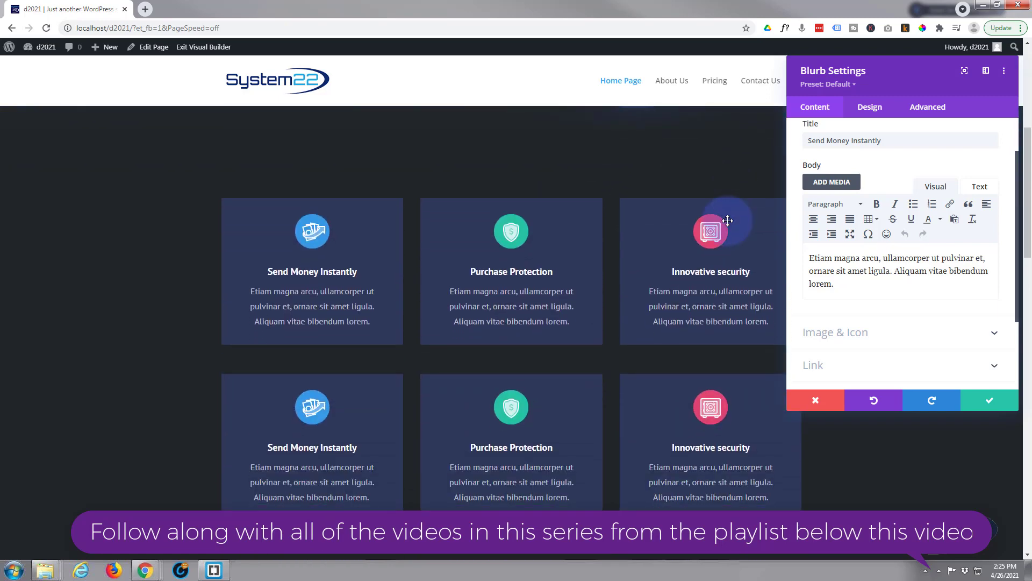
{"action": "scroll", "coordinate": [727, 221], "scroll_direction": "up", "scroll_amount": 3}
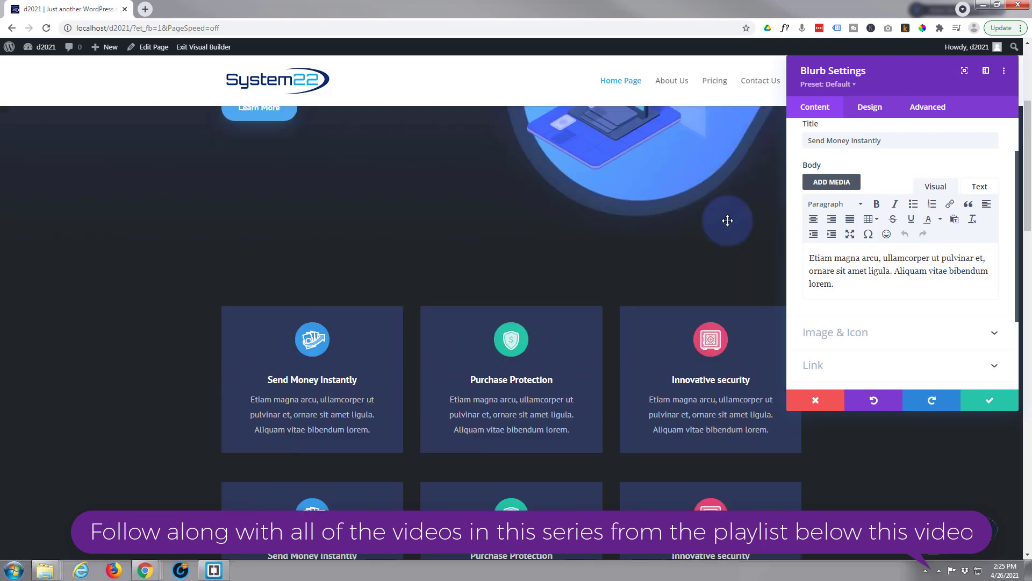
{"action": "left_click", "coordinate": [937, 111]}
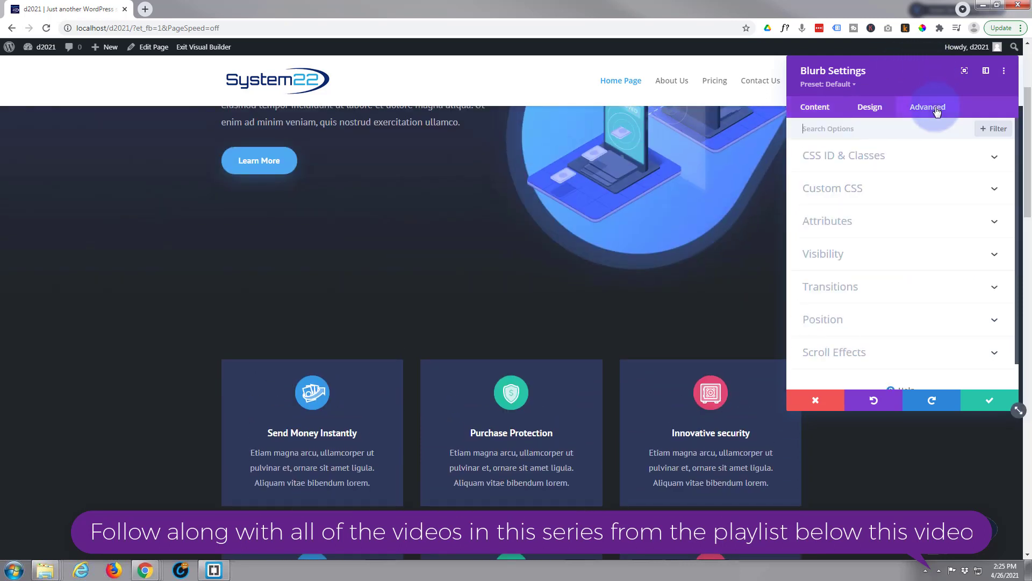
{"action": "left_click", "coordinate": [887, 350]}
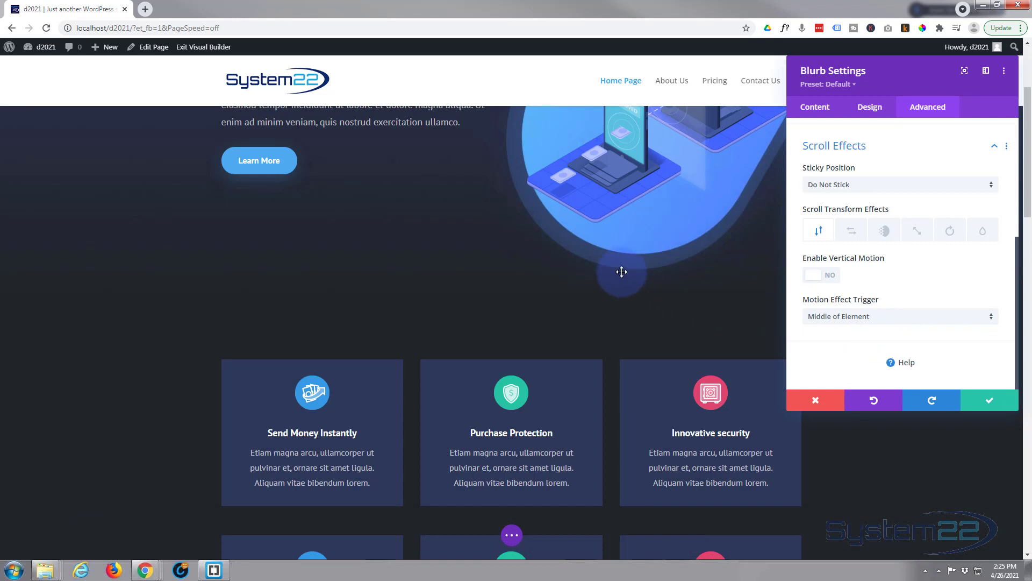
Enable the Fading In and Out scroll effect for the "Send Money Instantly" blurb and preview it
{"action": "scroll", "coordinate": [621, 272], "scroll_direction": "up", "scroll_amount": 1}
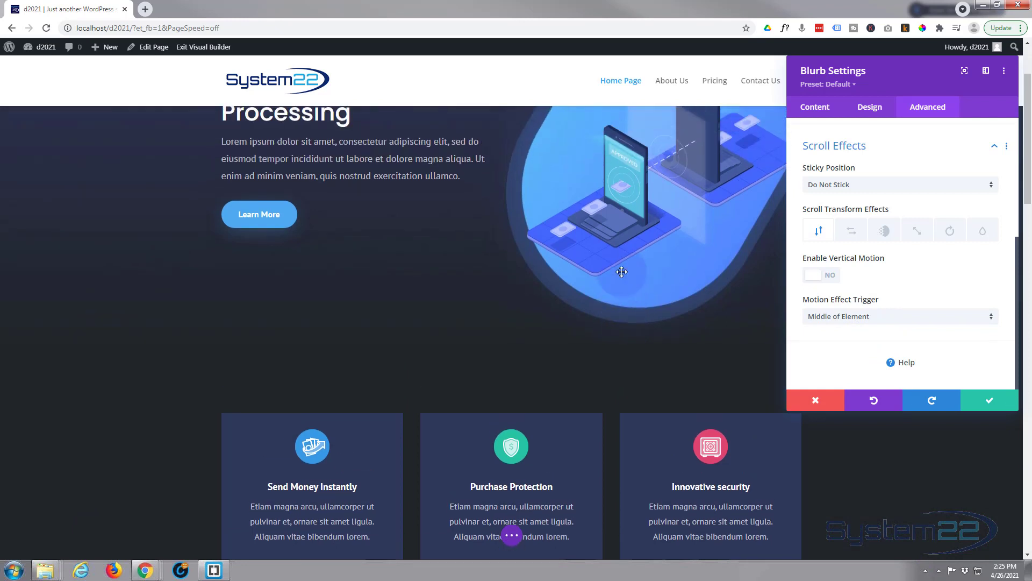
{"action": "scroll", "coordinate": [621, 272], "scroll_direction": "up", "scroll_amount": 1}
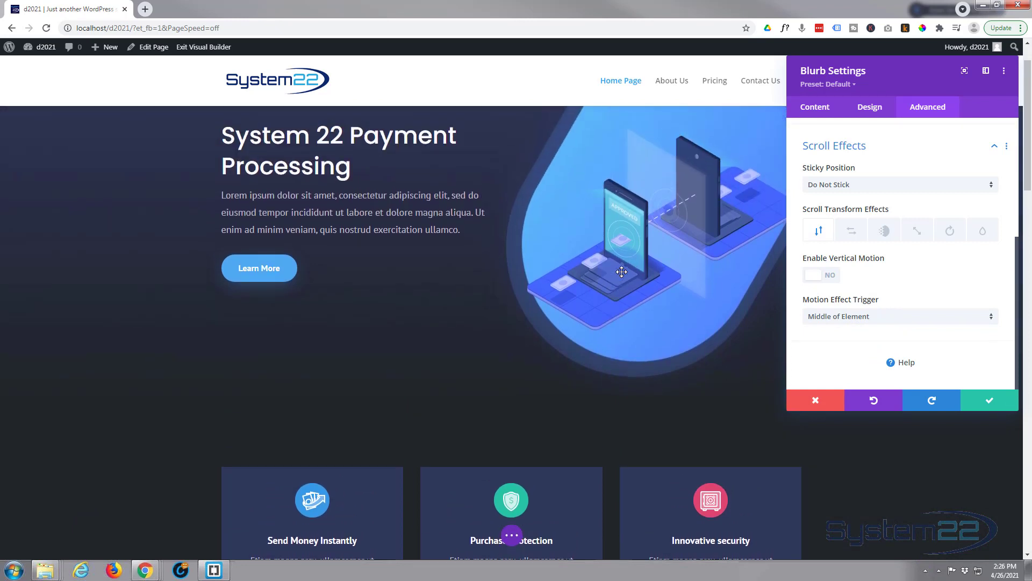
{"action": "left_click", "coordinate": [888, 235]}
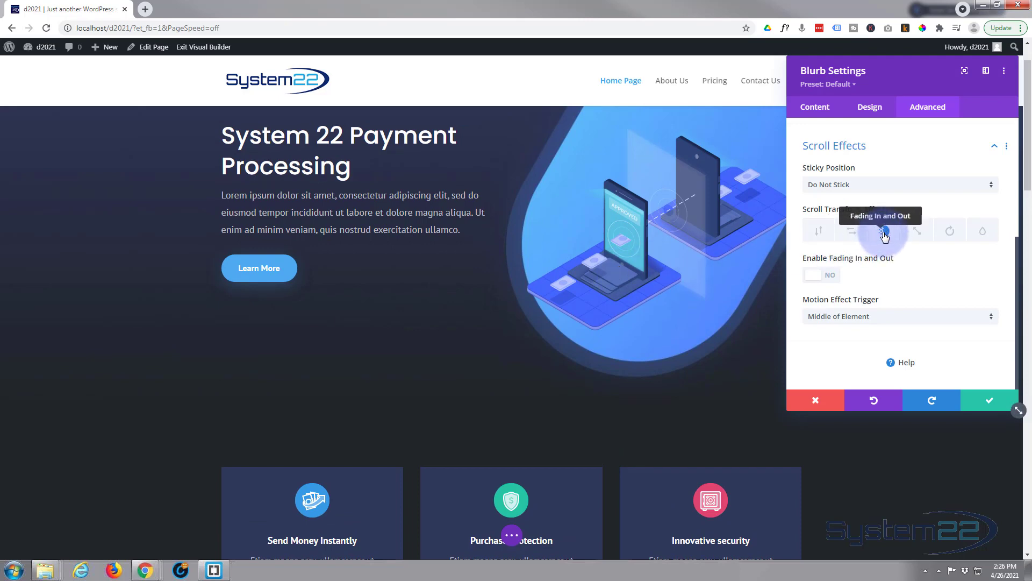
{"action": "left_click", "coordinate": [821, 275]}
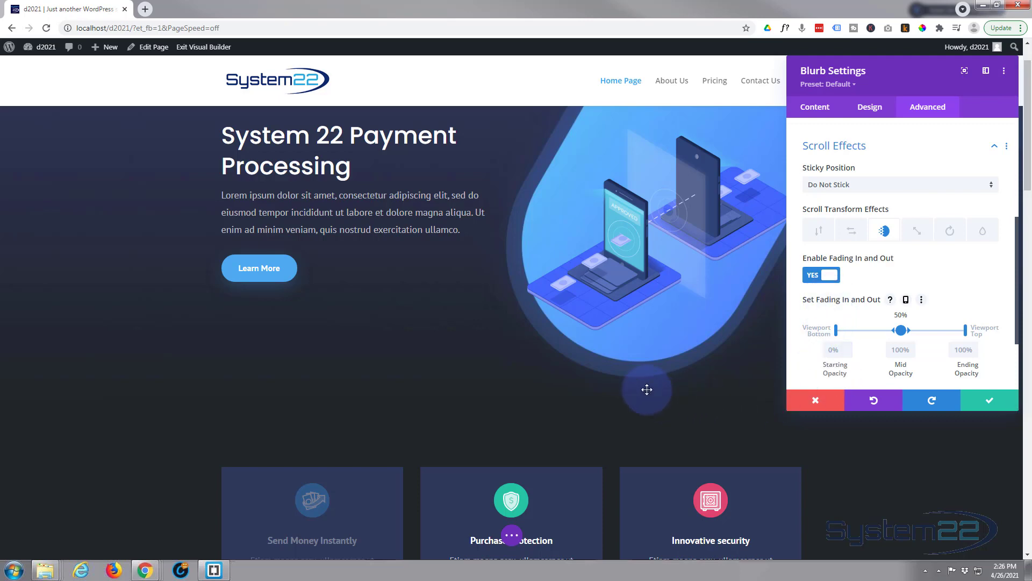
{"action": "scroll", "coordinate": [636, 384], "scroll_direction": "up", "scroll_amount": 1}
{"action": "scroll", "coordinate": [636, 384], "scroll_direction": "down", "scroll_amount": 1}
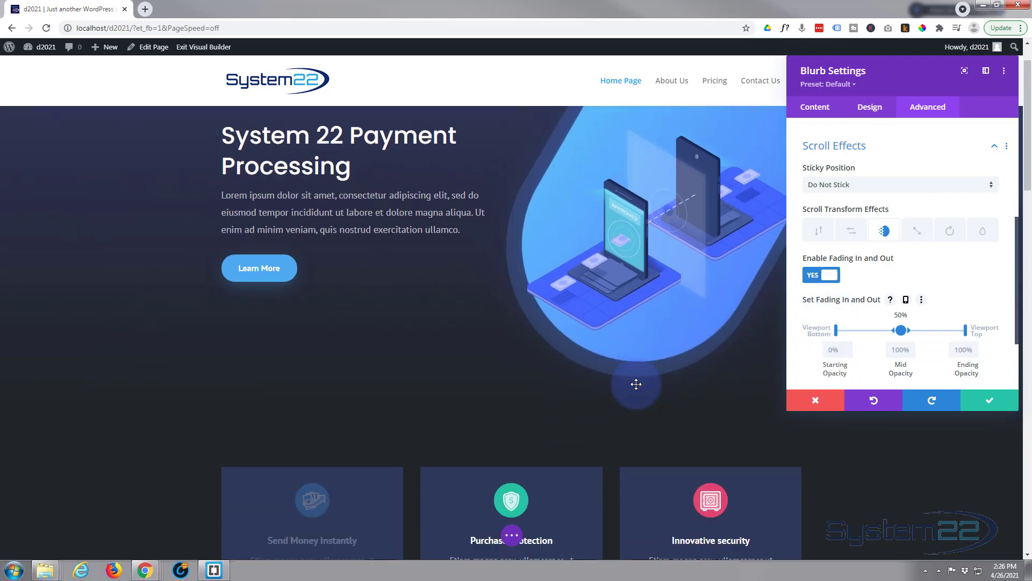
{"action": "scroll", "coordinate": [636, 384], "scroll_direction": "down", "scroll_amount": 1}
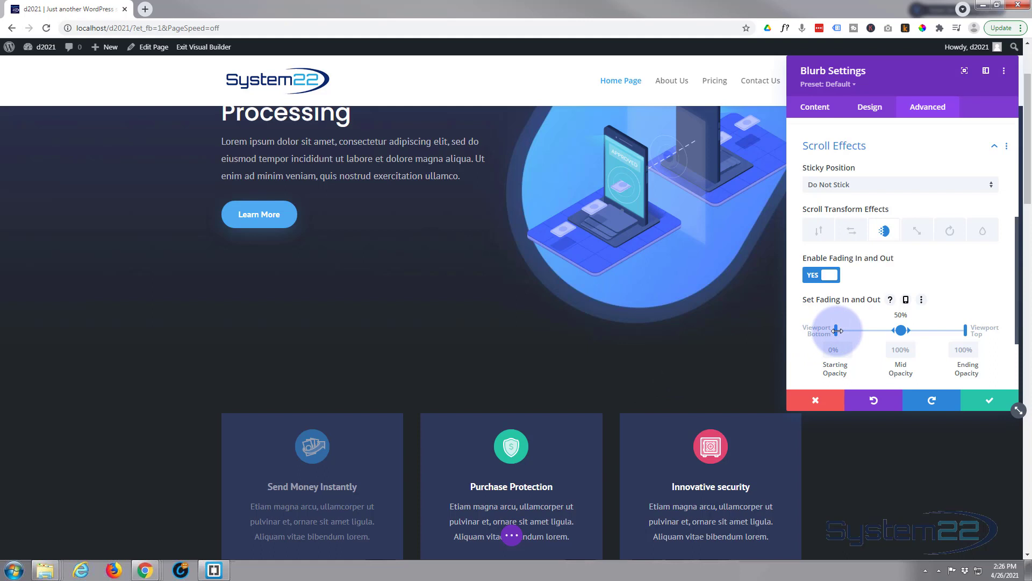
Set the fade's starting opacity point to 27% of the viewport and its mid opacity point to 70%
{"action": "left_click_drag", "start_coordinate": [837, 331], "coordinate": [872, 331]}
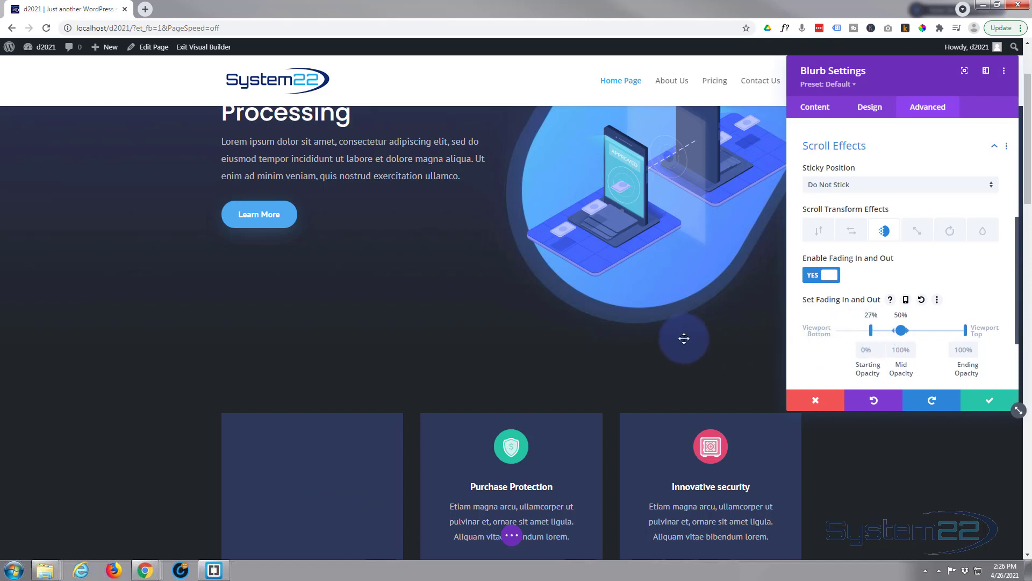
{"action": "scroll", "coordinate": [680, 330], "scroll_direction": "down", "scroll_amount": 1}
{"action": "scroll", "coordinate": [680, 329], "scroll_direction": "down", "scroll_amount": 1}
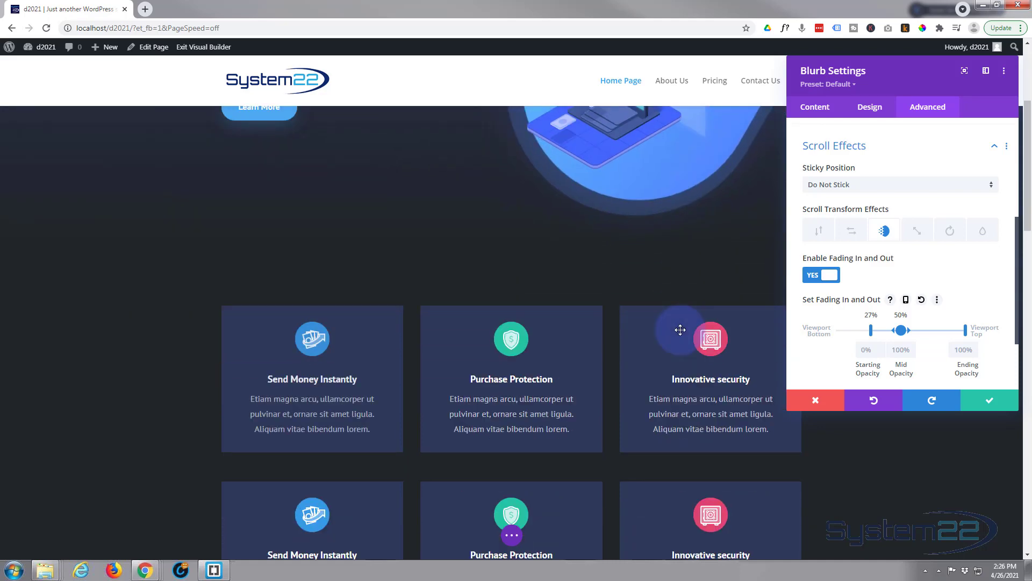
{"action": "scroll", "coordinate": [680, 330], "scroll_direction": "down", "scroll_amount": 1}
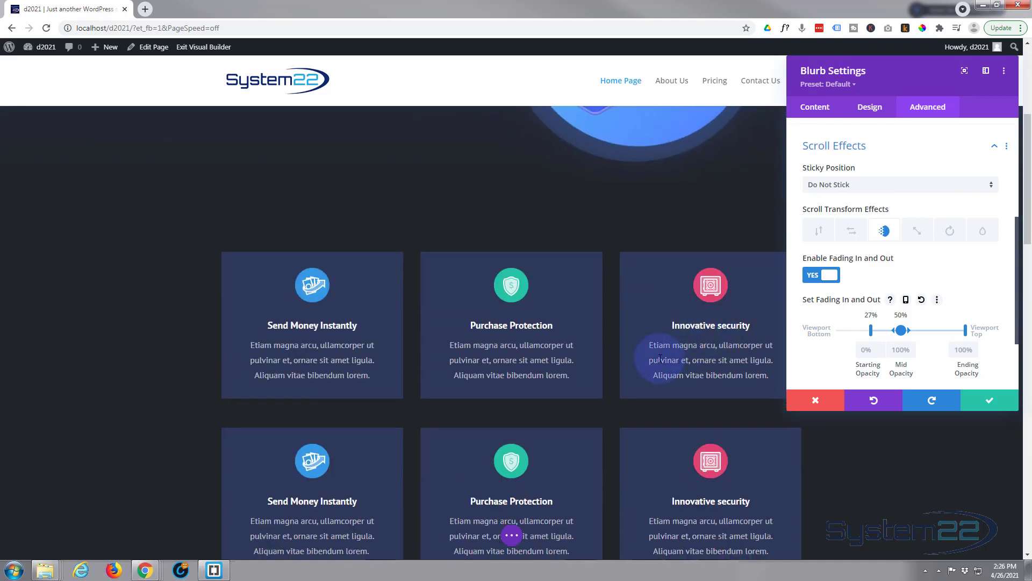
{"action": "scroll", "coordinate": [658, 355], "scroll_direction": "up", "scroll_amount": 1}
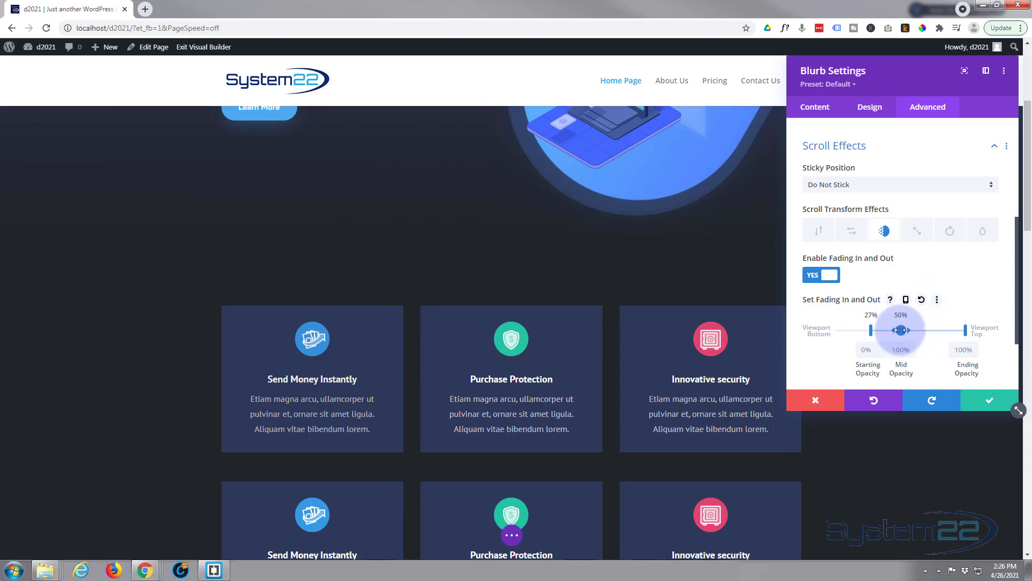
{"action": "left_click_drag", "start_coordinate": [900, 330], "coordinate": [924, 330]}
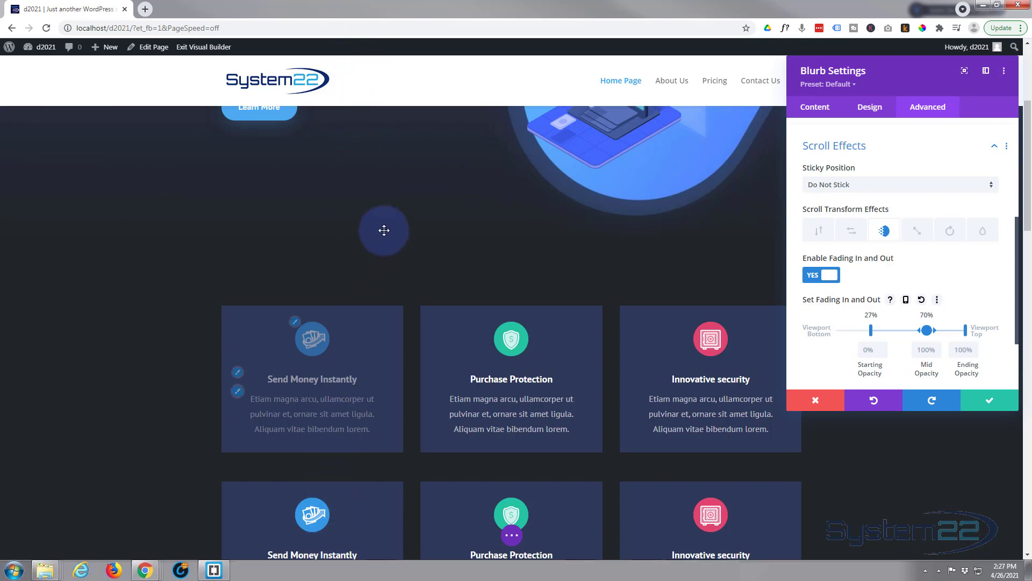
Examine how the first row's "Send Money Instantly" blurb fades in and out as the page moves through the viewport
{"action": "scroll", "coordinate": [594, 271], "scroll_direction": "up", "scroll_amount": 3}
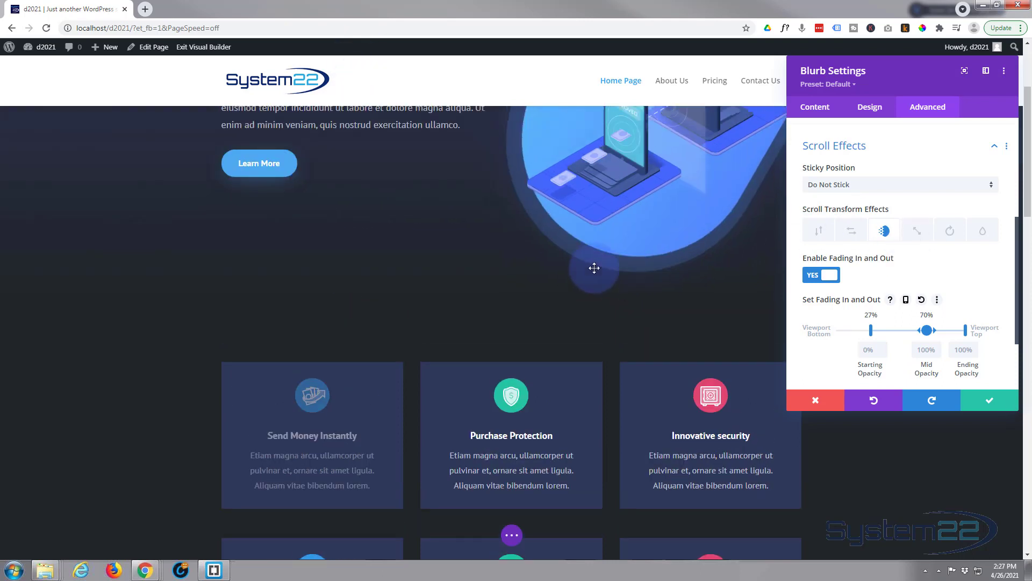
{"action": "scroll", "coordinate": [595, 268], "scroll_direction": "down", "scroll_amount": 2}
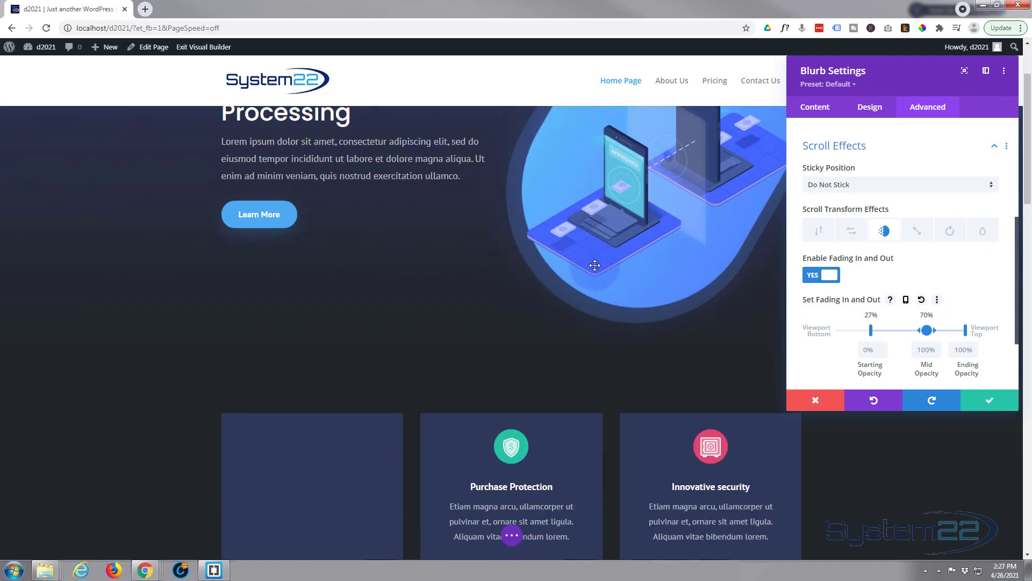
{"action": "scroll", "coordinate": [595, 265], "scroll_direction": "down", "scroll_amount": 3}
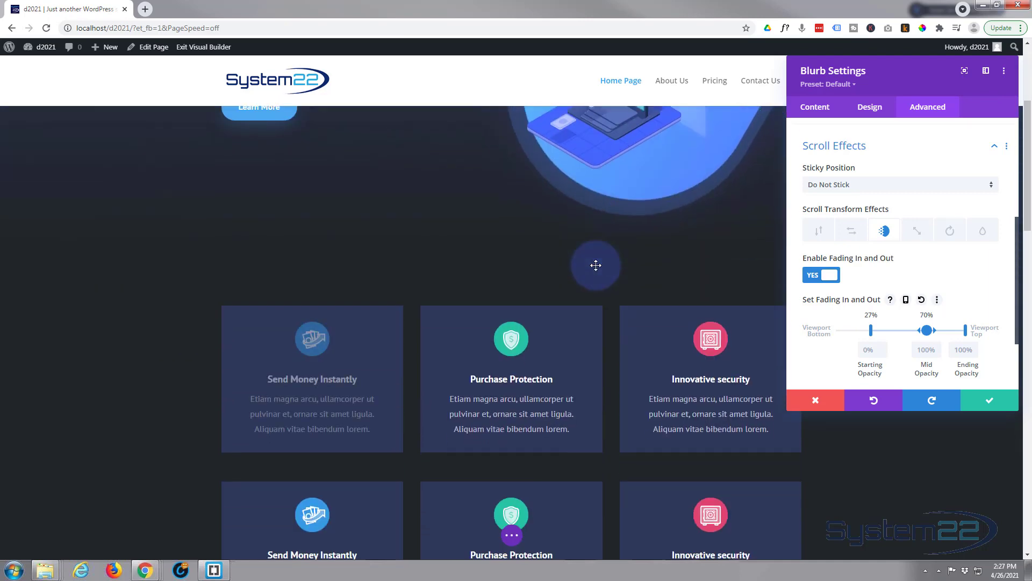
{"action": "scroll", "coordinate": [596, 265], "scroll_direction": "down", "scroll_amount": 2}
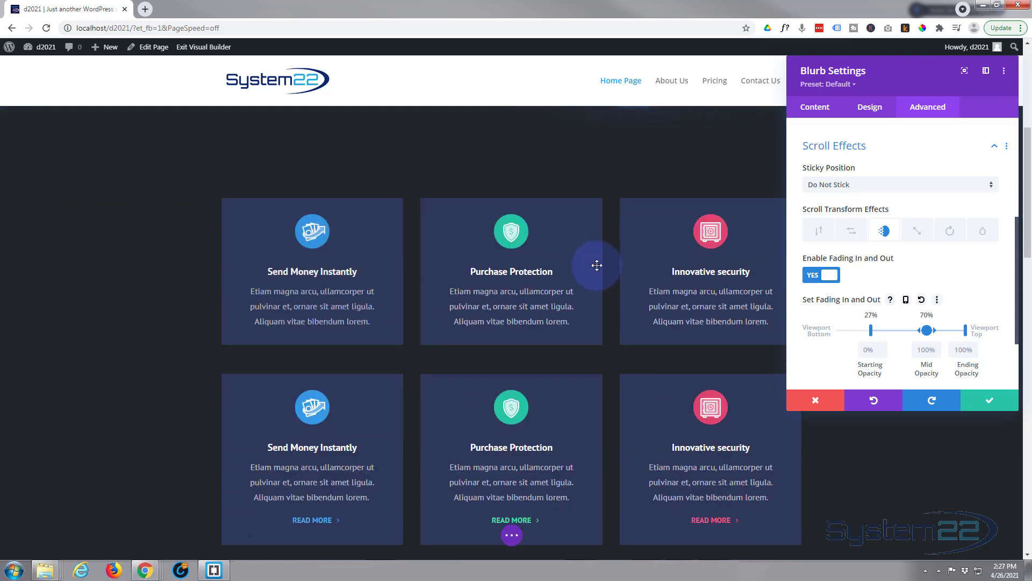
{"action": "scroll", "coordinate": [597, 265], "scroll_direction": "up", "scroll_amount": 1}
{"action": "scroll", "coordinate": [596, 265], "scroll_direction": "down", "scroll_amount": 1}
{"action": "scroll", "coordinate": [597, 265], "scroll_direction": "up", "scroll_amount": 2}
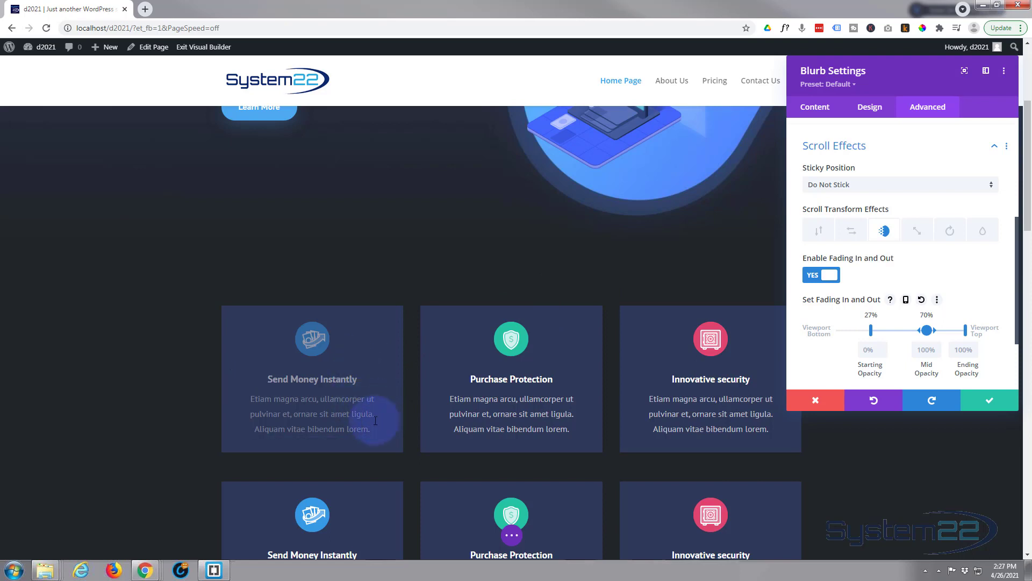
{"action": "scroll", "coordinate": [337, 333], "scroll_direction": "down", "scroll_amount": 2}
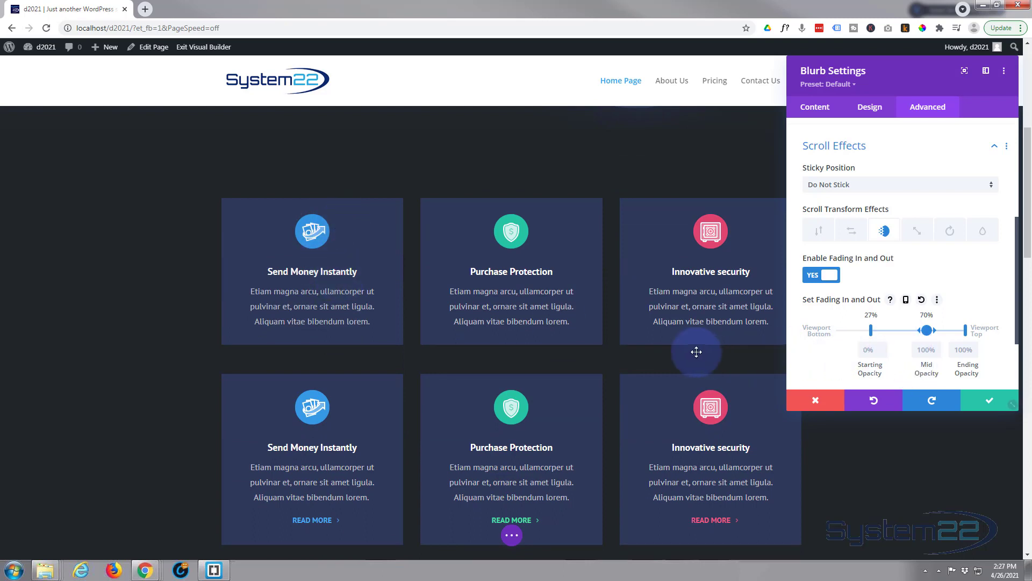
{"action": "scroll", "coordinate": [623, 267], "scroll_direction": "up", "scroll_amount": 1}
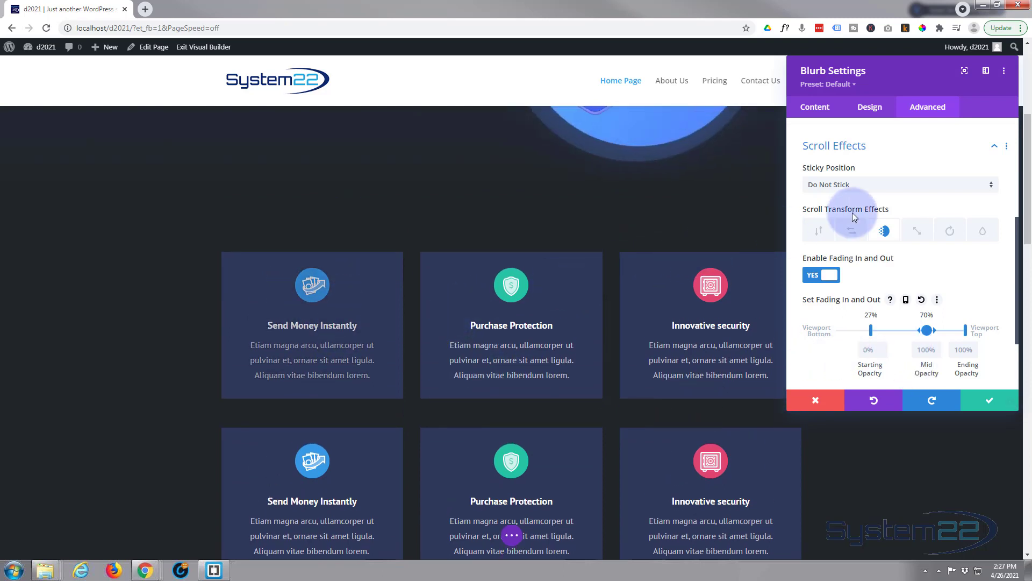
Enable the Rotating scroll effect for the first row's "Send Money Instantly" blurb and preview it on the page
{"action": "left_click", "coordinate": [952, 232]}
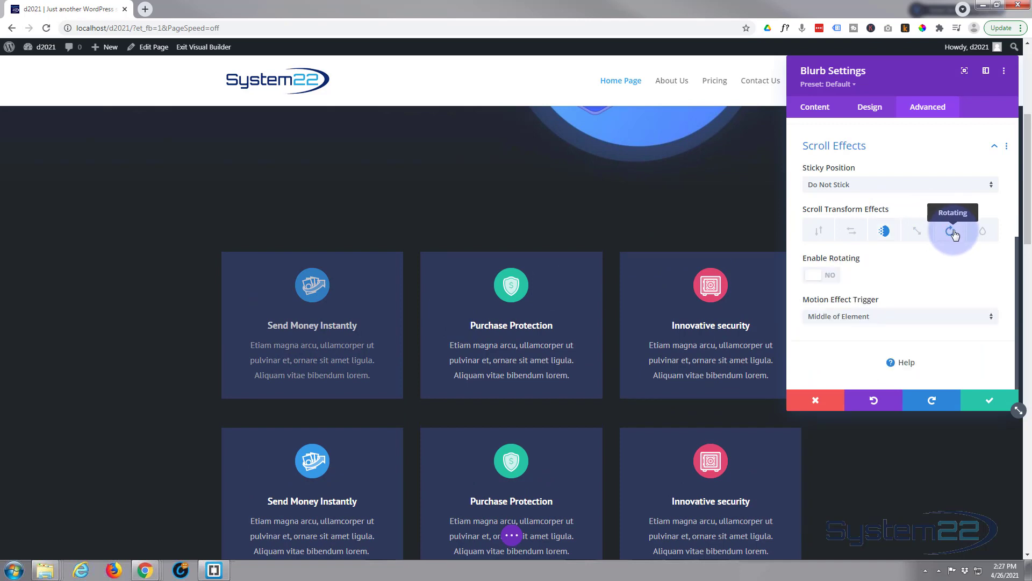
{"action": "left_click", "coordinate": [834, 277]}
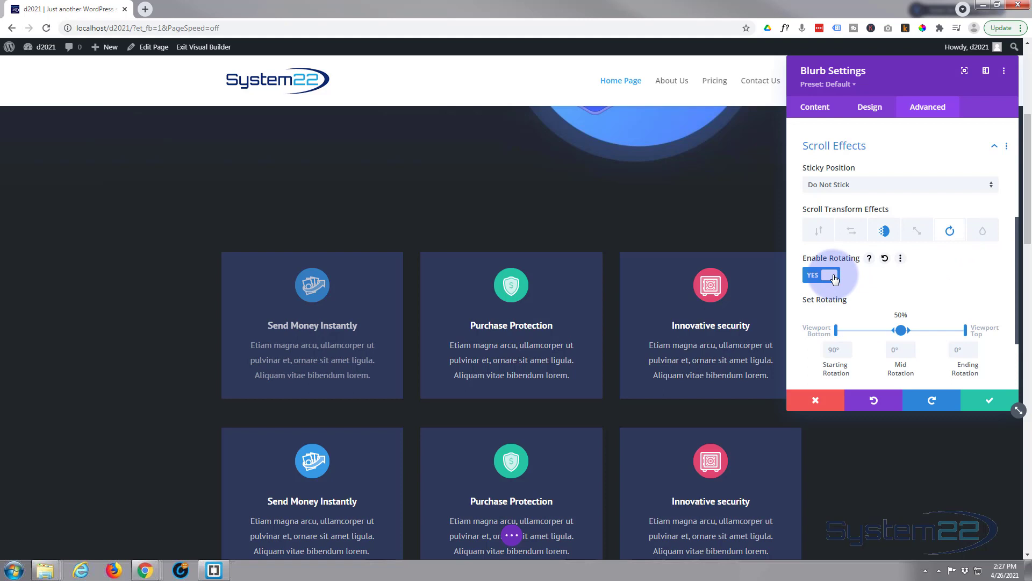
{"action": "left_click", "coordinate": [831, 357]}
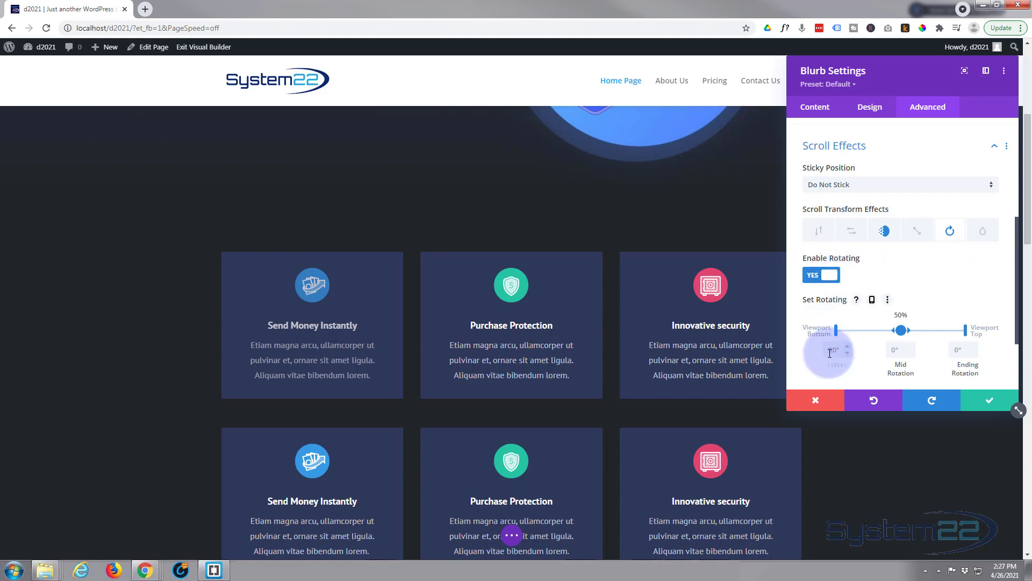
{"action": "scroll", "coordinate": [595, 306], "scroll_direction": "up", "scroll_amount": 3}
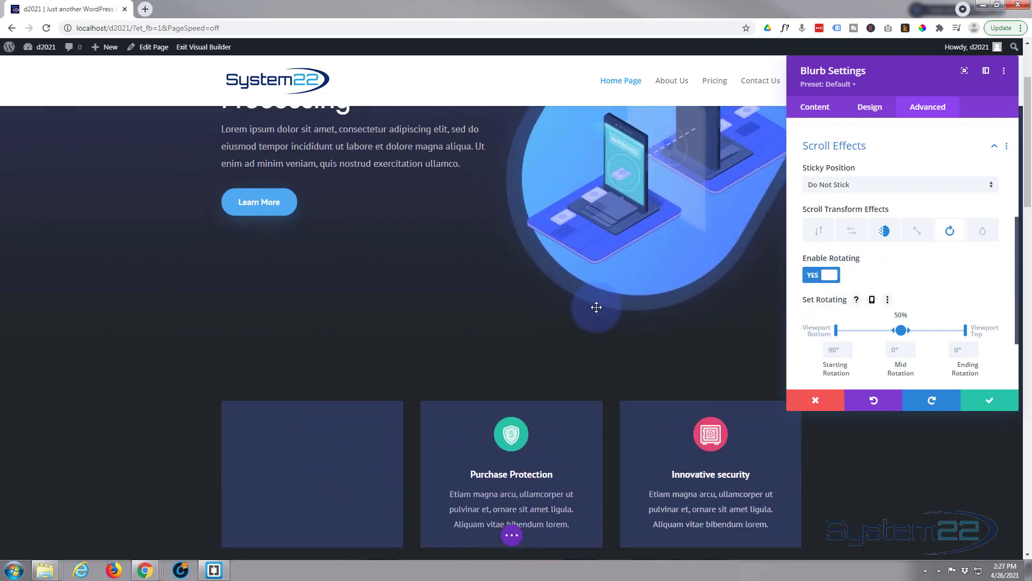
{"action": "scroll", "coordinate": [597, 307], "scroll_direction": "down", "scroll_amount": 3}
{"action": "scroll", "coordinate": [596, 307], "scroll_direction": "up", "scroll_amount": 3}
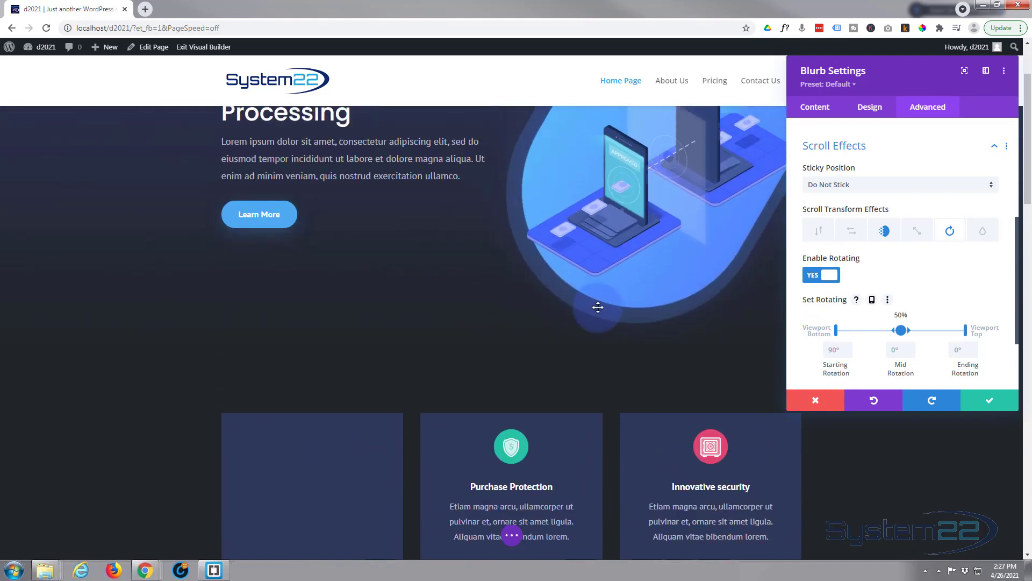
Set the blurb's starting rotation to 180° and preview the turn
{"action": "scroll", "coordinate": [597, 307], "scroll_direction": "up", "scroll_amount": 1}
{"action": "scroll", "coordinate": [599, 307], "scroll_direction": "down", "scroll_amount": 1}
{"action": "scroll", "coordinate": [598, 307], "scroll_direction": "down", "scroll_amount": 1}
{"action": "scroll", "coordinate": [598, 307], "scroll_direction": "up", "scroll_amount": 1}
{"action": "scroll", "coordinate": [599, 307], "scroll_direction": "down", "scroll_amount": 1}
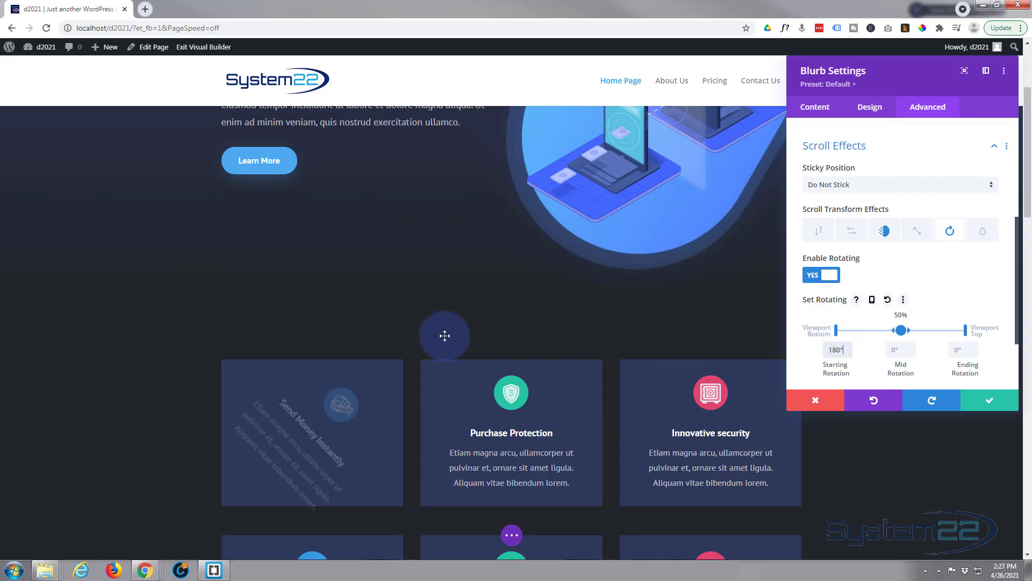
Examine how the "Send Money Instantly" blurb rotates and fades in from its 180° starting rotation as it moves through the viewport
{"action": "scroll", "coordinate": [445, 335], "scroll_direction": "down", "scroll_amount": 2}
{"action": "scroll", "coordinate": [445, 335], "scroll_direction": "down", "scroll_amount": 1}
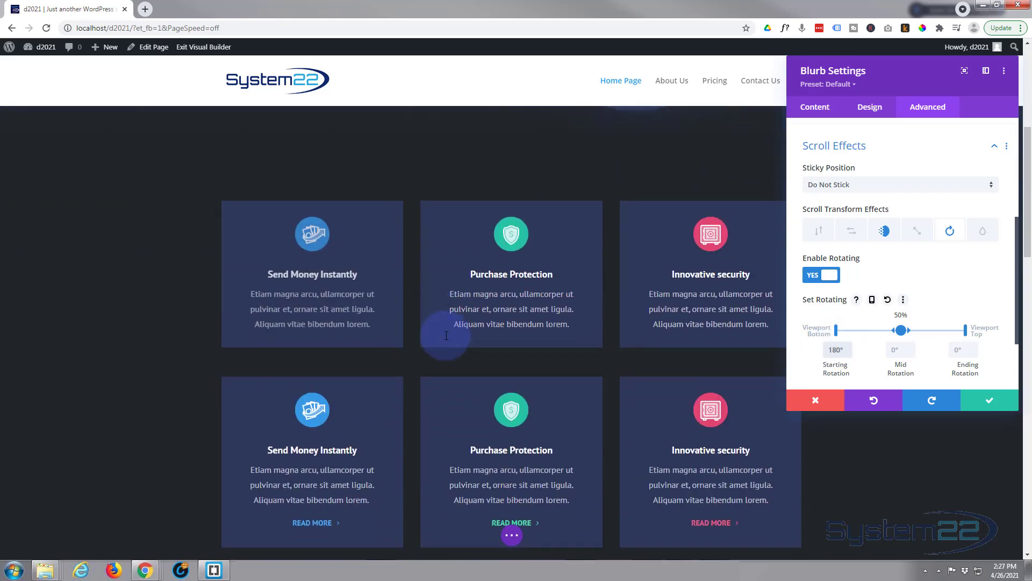
{"action": "scroll", "coordinate": [446, 335], "scroll_direction": "up", "scroll_amount": 2}
{"action": "scroll", "coordinate": [447, 335], "scroll_direction": "up", "scroll_amount": 2}
{"action": "scroll", "coordinate": [445, 334], "scroll_direction": "down", "scroll_amount": 1}
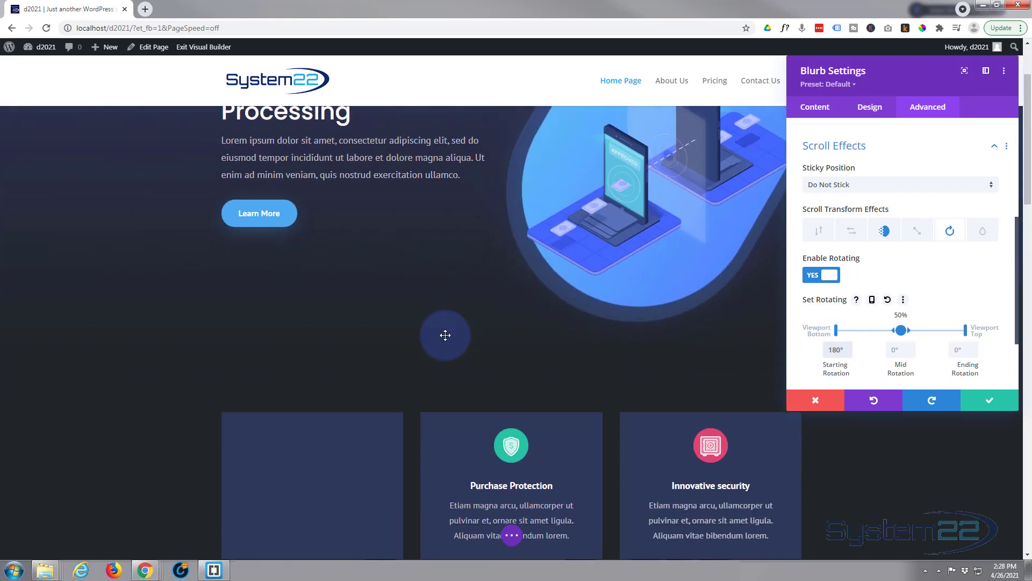
{"action": "scroll", "coordinate": [445, 335], "scroll_direction": "down", "scroll_amount": 3}
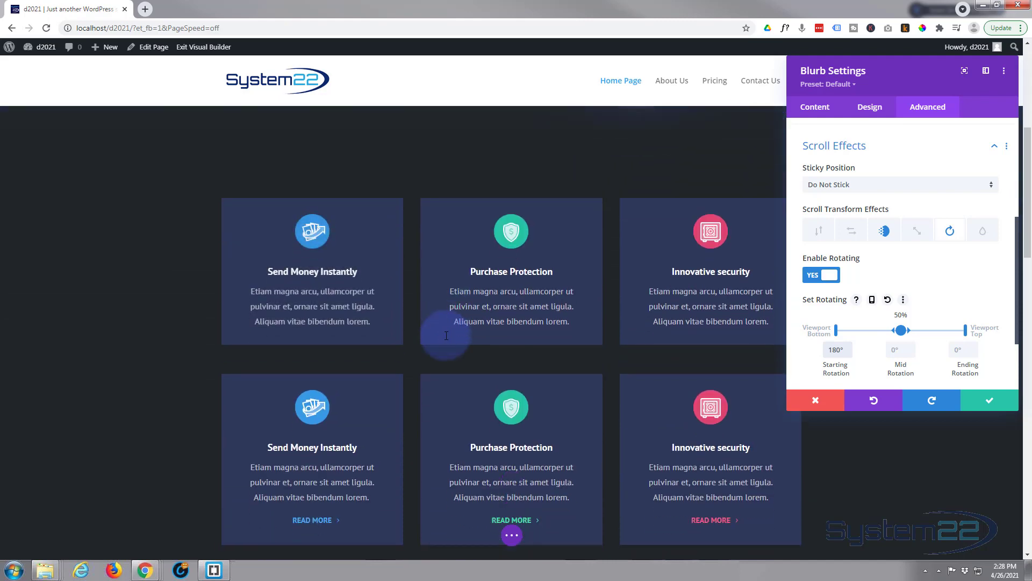
{"action": "scroll", "coordinate": [434, 304], "scroll_direction": "down", "scroll_amount": 1}
{"action": "scroll", "coordinate": [435, 305], "scroll_direction": "up", "scroll_amount": 1}
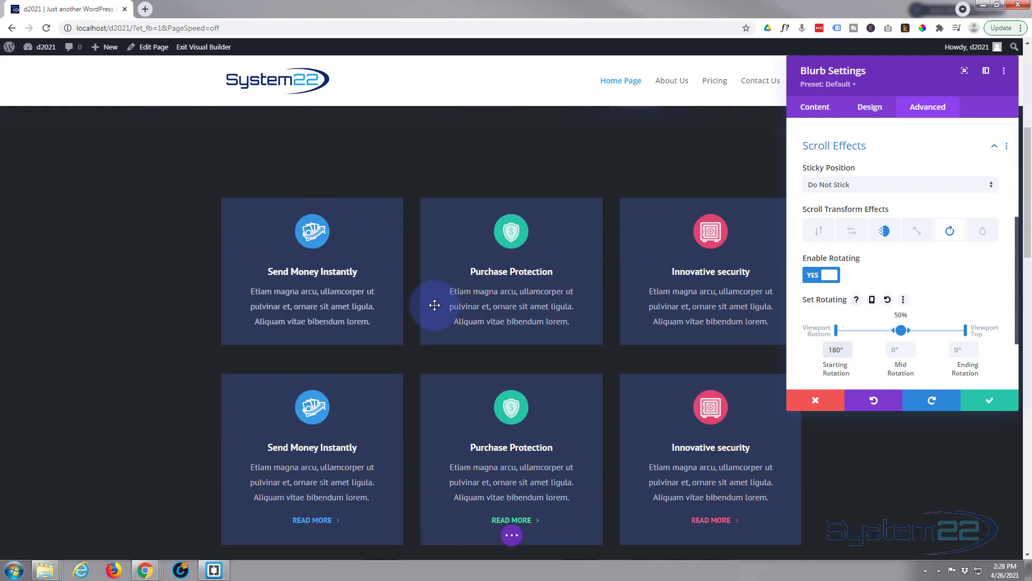
{"action": "scroll", "coordinate": [435, 305], "scroll_direction": "up", "scroll_amount": 2}
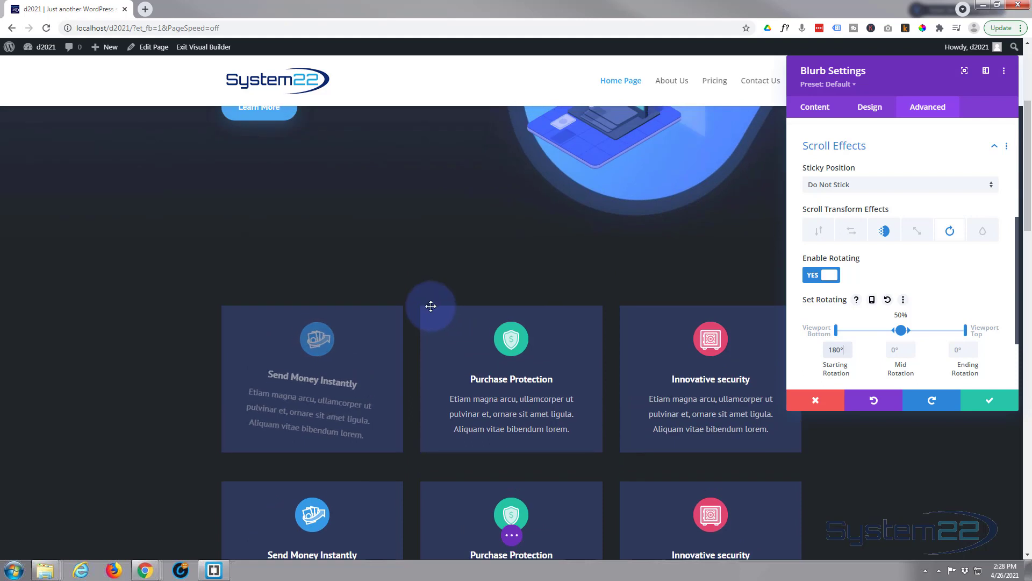
Move the rotation's mid point to 70% of the viewport and preview the blurb
{"action": "left_click", "coordinate": [901, 331]}
{"action": "left_click_drag", "start_coordinate": [901, 330], "coordinate": [925, 331]}
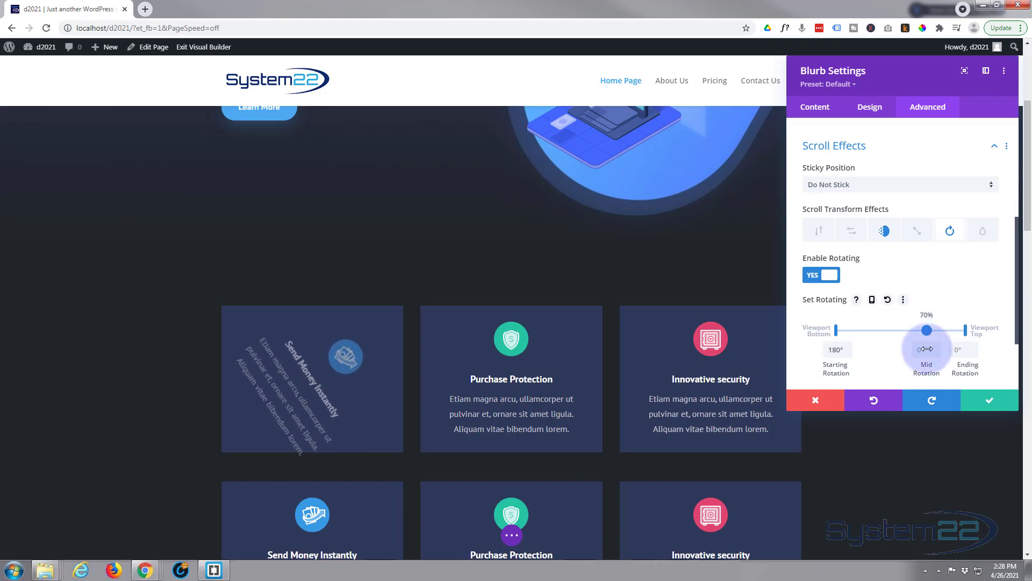
{"action": "scroll", "coordinate": [739, 320], "scroll_direction": "down", "scroll_amount": 3}
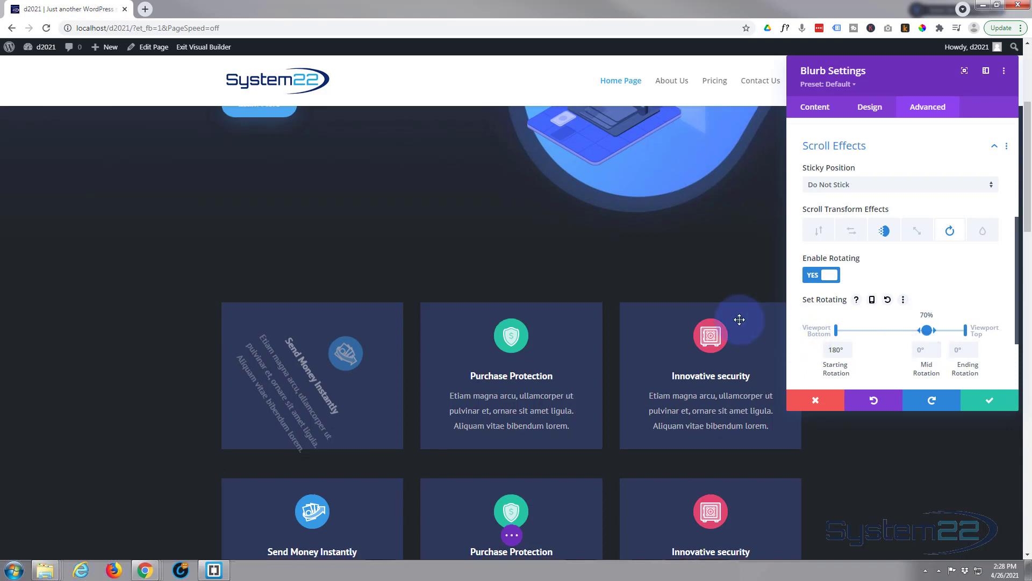
{"action": "scroll", "coordinate": [740, 320], "scroll_direction": "down", "scroll_amount": 1}
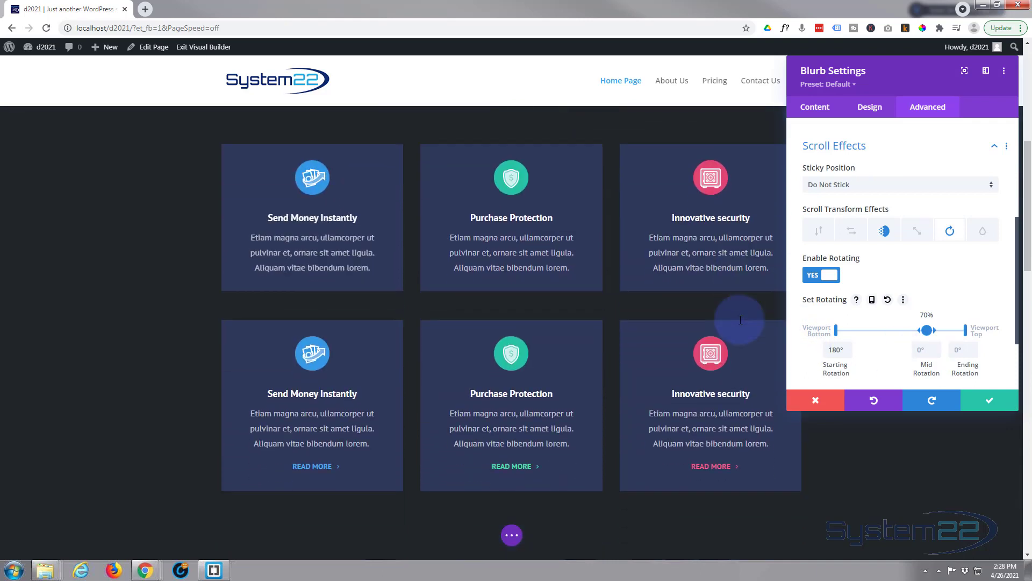
Examine the combined fade and rotation of the "Send Money Instantly" blurb with the 70% mid rotation point
{"action": "scroll", "coordinate": [740, 320], "scroll_direction": "up", "scroll_amount": 9}
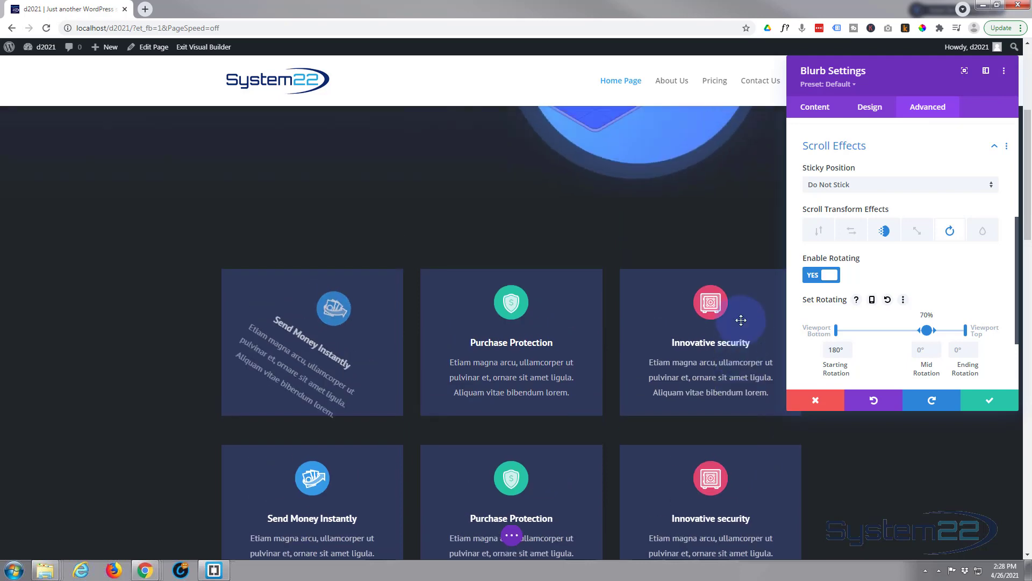
{"action": "scroll", "coordinate": [741, 320], "scroll_direction": "down", "scroll_amount": 5}
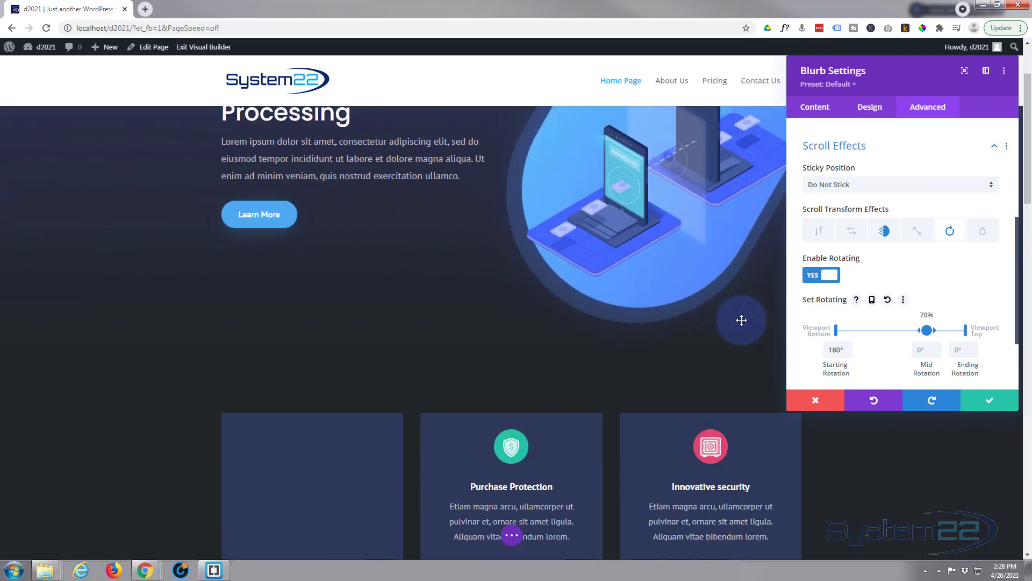
{"action": "scroll", "coordinate": [742, 320], "scroll_direction": "down", "scroll_amount": 5}
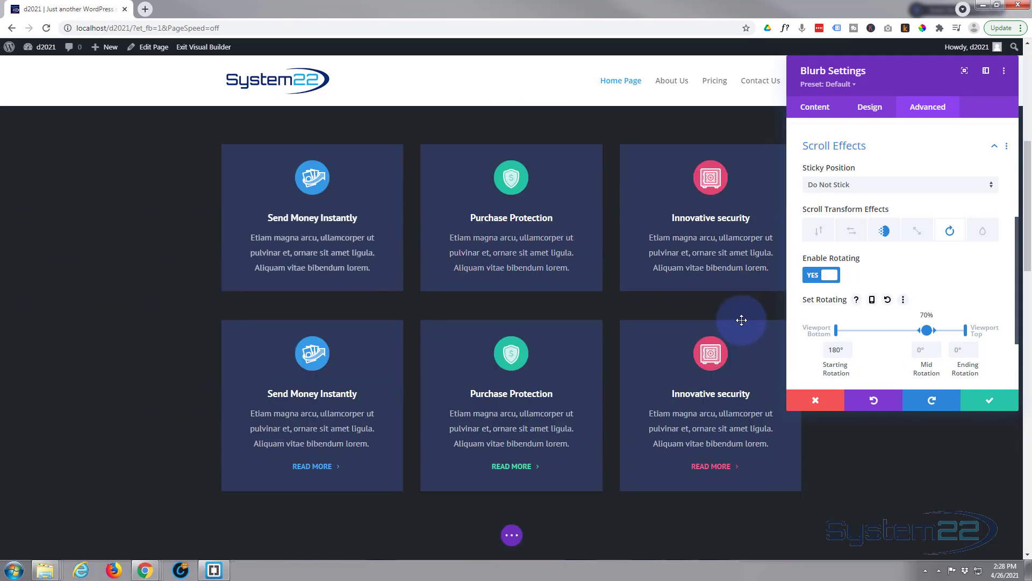
{"action": "scroll", "coordinate": [741, 320], "scroll_direction": "up", "scroll_amount": 8}
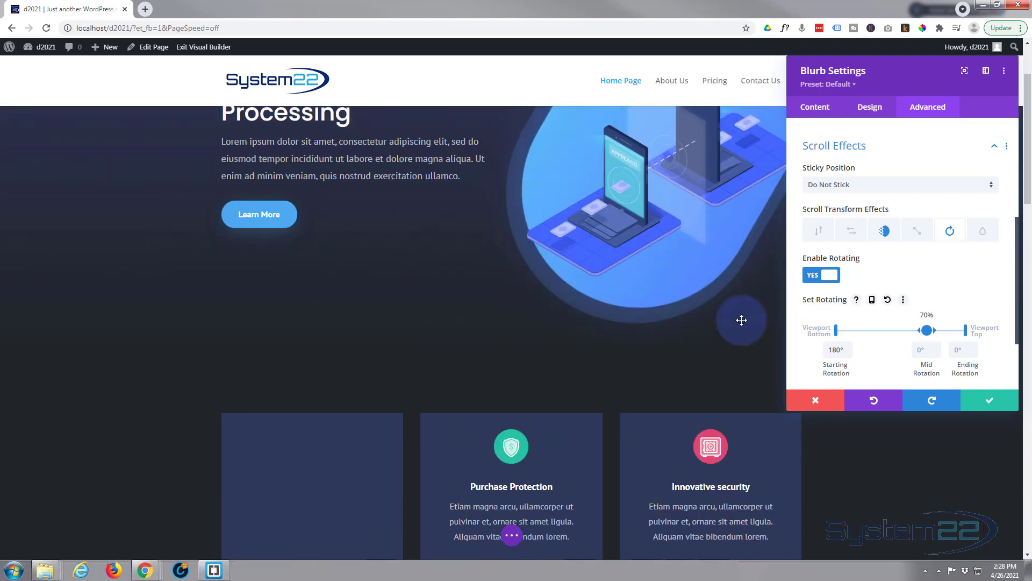
{"action": "scroll", "coordinate": [741, 320], "scroll_direction": "down", "scroll_amount": 4}
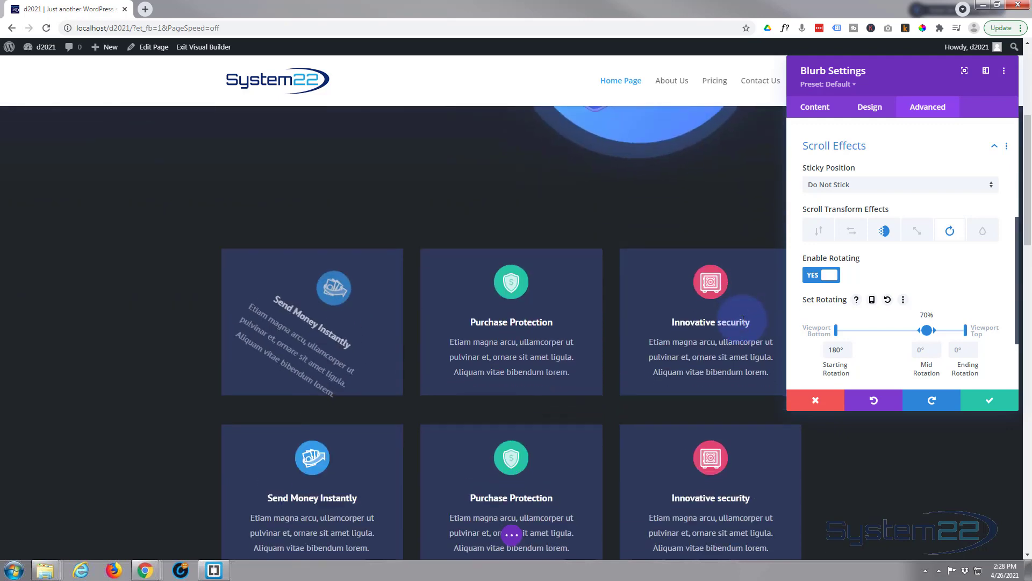
{"action": "scroll", "coordinate": [743, 321], "scroll_direction": "down", "scroll_amount": 1}
{"action": "scroll", "coordinate": [743, 320], "scroll_direction": "up", "scroll_amount": 3}
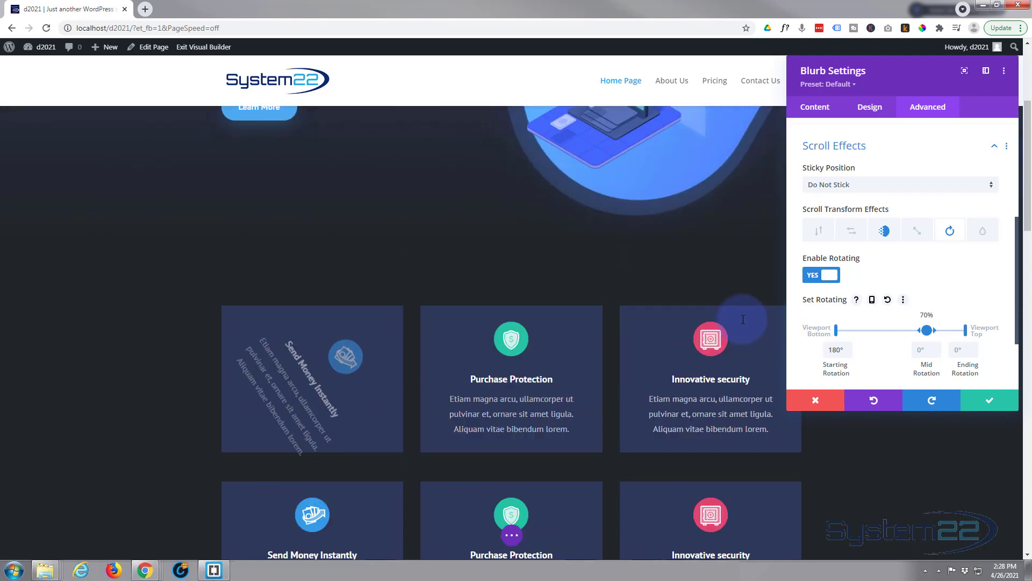
{"action": "scroll", "coordinate": [743, 319], "scroll_direction": "up", "scroll_amount": 2}
{"action": "scroll", "coordinate": [742, 319], "scroll_direction": "down", "scroll_amount": 1}
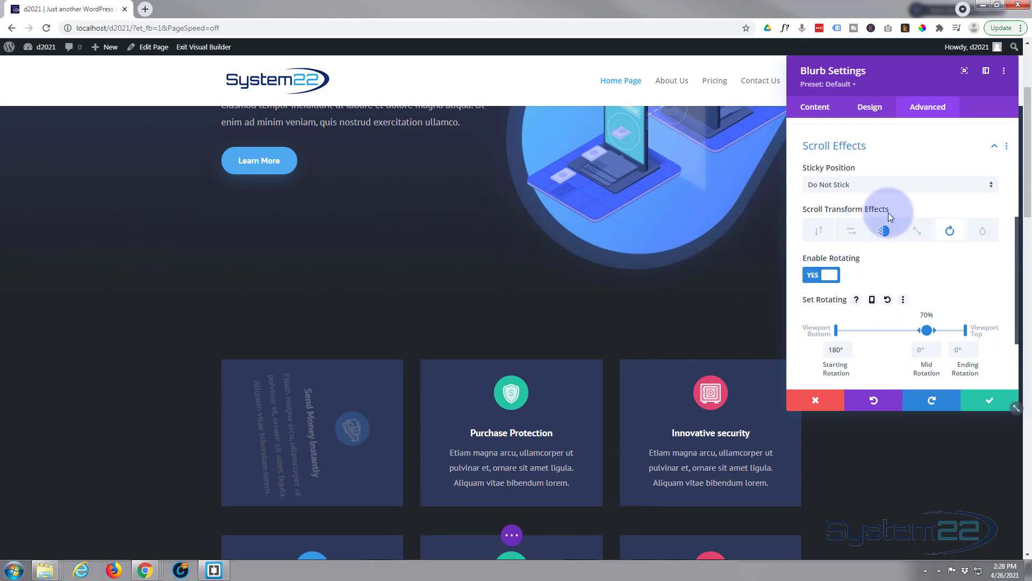
Enable the Scaling Up and Down scroll effect for the blurb with a starting scale of 20% and preview it
{"action": "left_click", "coordinate": [920, 236]}
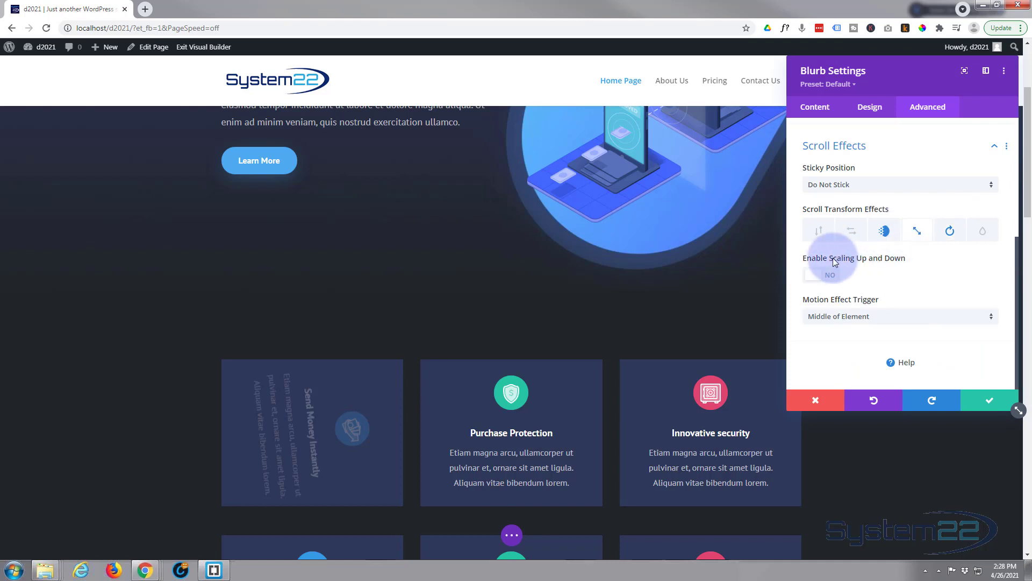
{"action": "left_click", "coordinate": [822, 275]}
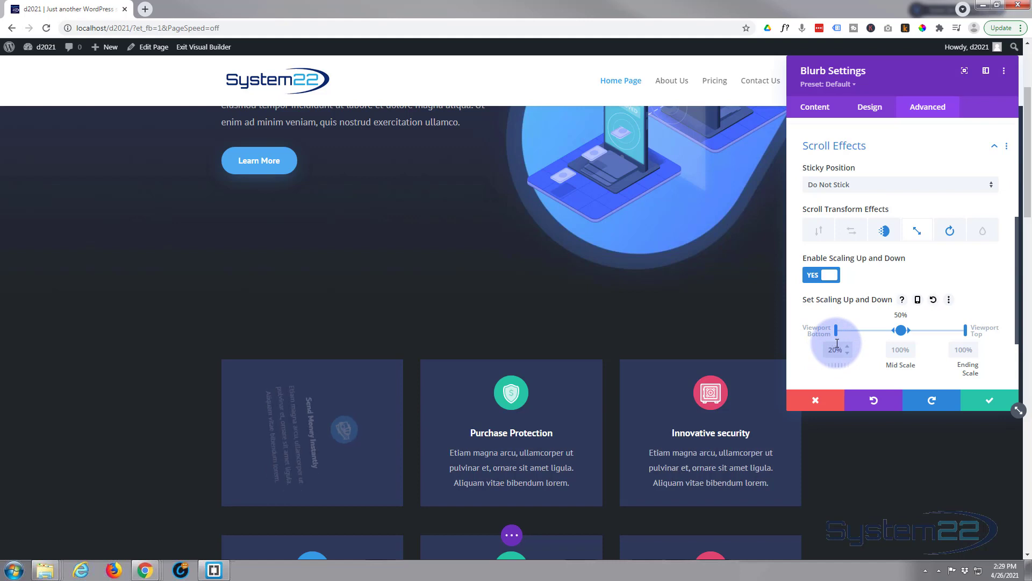
{"action": "scroll", "coordinate": [713, 304], "scroll_direction": "up", "scroll_amount": 1}
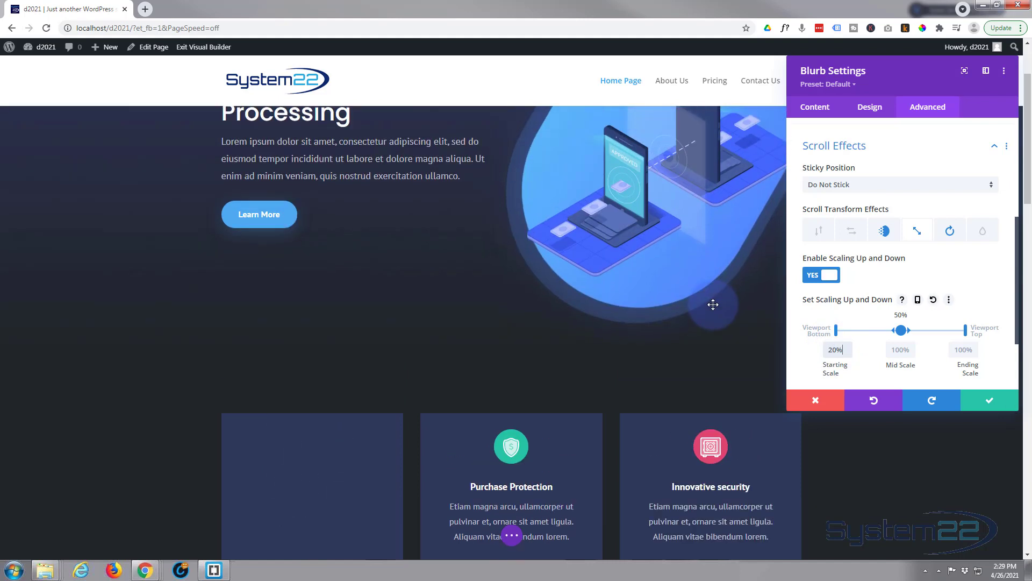
{"action": "scroll", "coordinate": [713, 305], "scroll_direction": "down", "scroll_amount": 1}
{"action": "scroll", "coordinate": [713, 304], "scroll_direction": "down", "scroll_amount": 2}
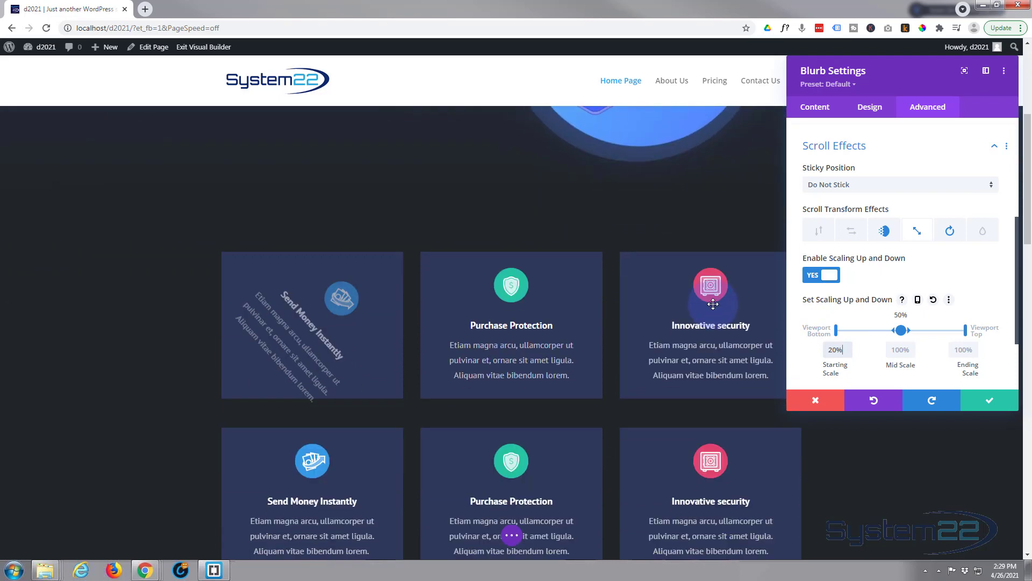
{"action": "scroll", "coordinate": [713, 304], "scroll_direction": "down", "scroll_amount": 1}
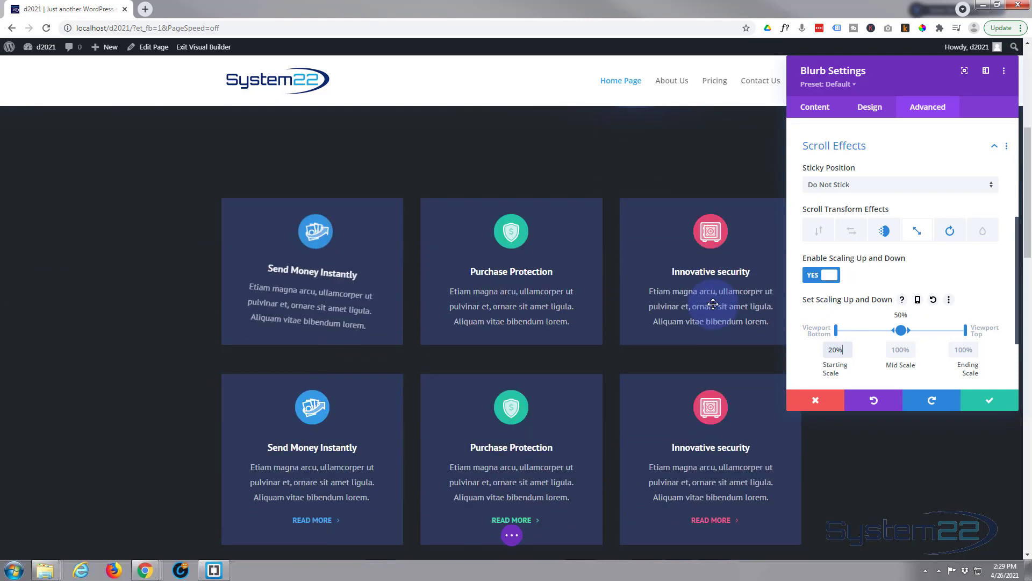
{"action": "scroll", "coordinate": [713, 304], "scroll_direction": "down", "scroll_amount": 1}
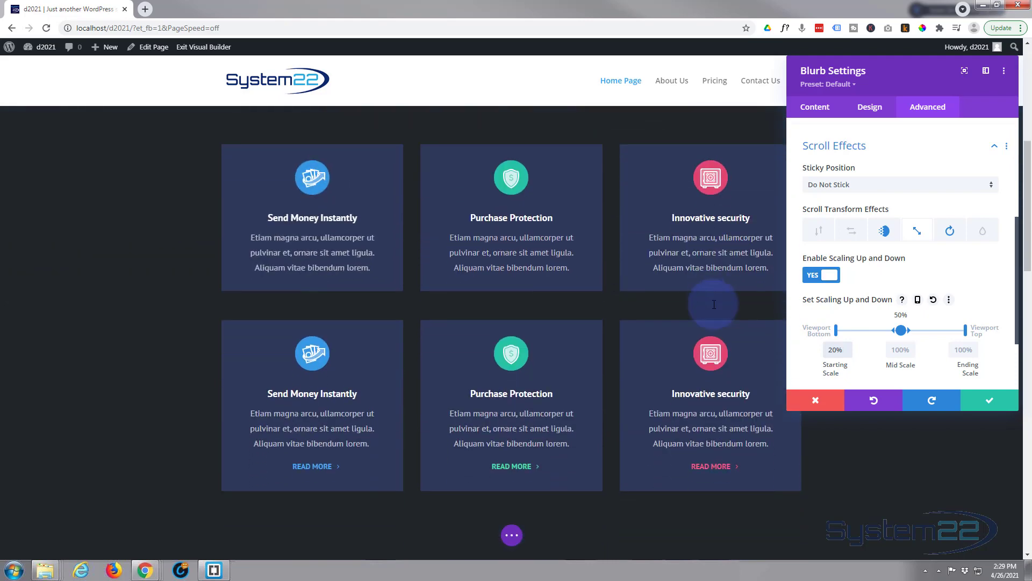
{"action": "scroll", "coordinate": [713, 304], "scroll_direction": "up", "scroll_amount": 1}
{"action": "scroll", "coordinate": [713, 305], "scroll_direction": "down", "scroll_amount": 1}
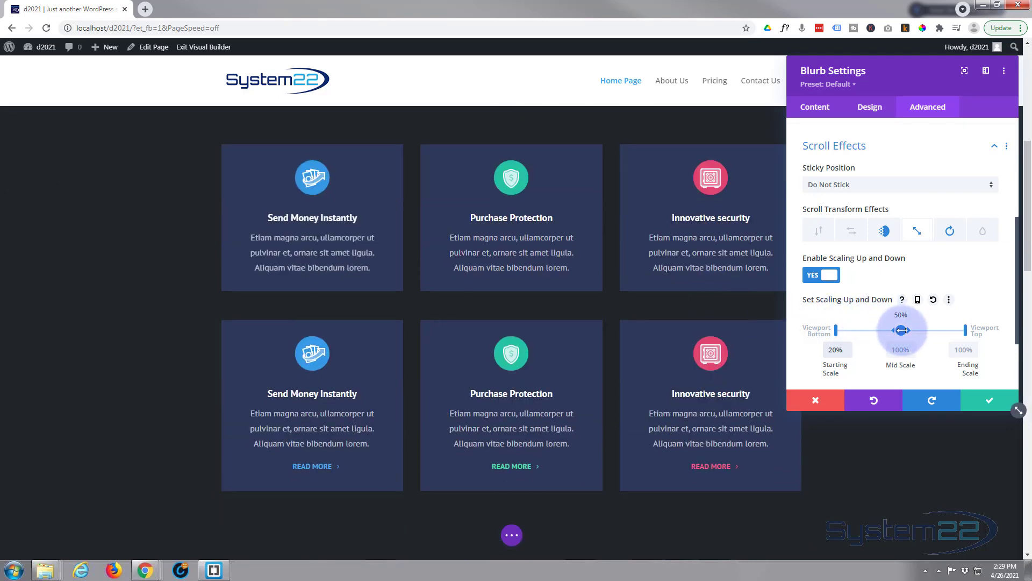
Place the scaling's mid point at 31% of the viewport and set the mid scale to 50%
{"action": "left_click_drag", "start_coordinate": [901, 330], "coordinate": [918, 330]}
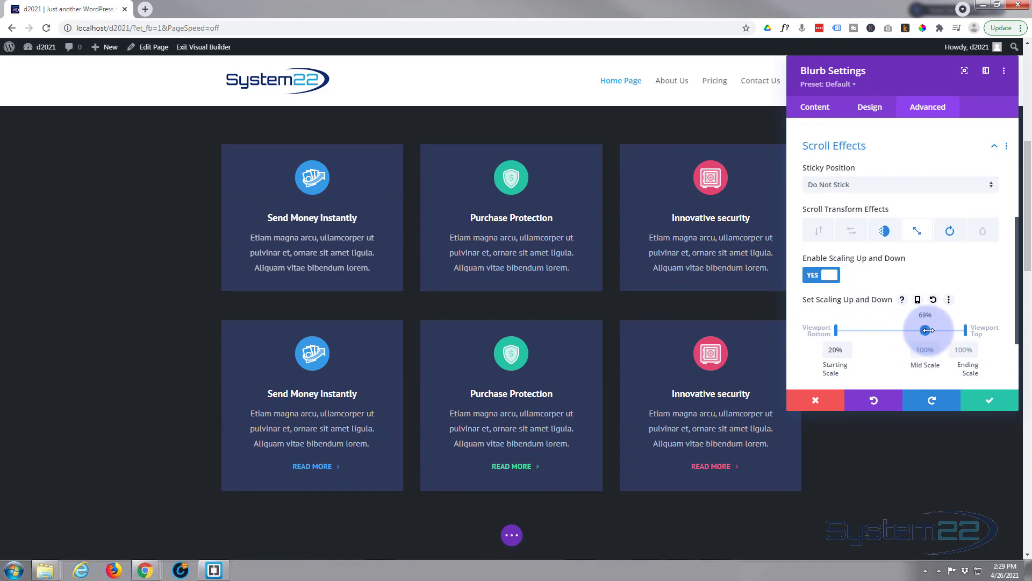
{"action": "left_click", "coordinate": [923, 352]}
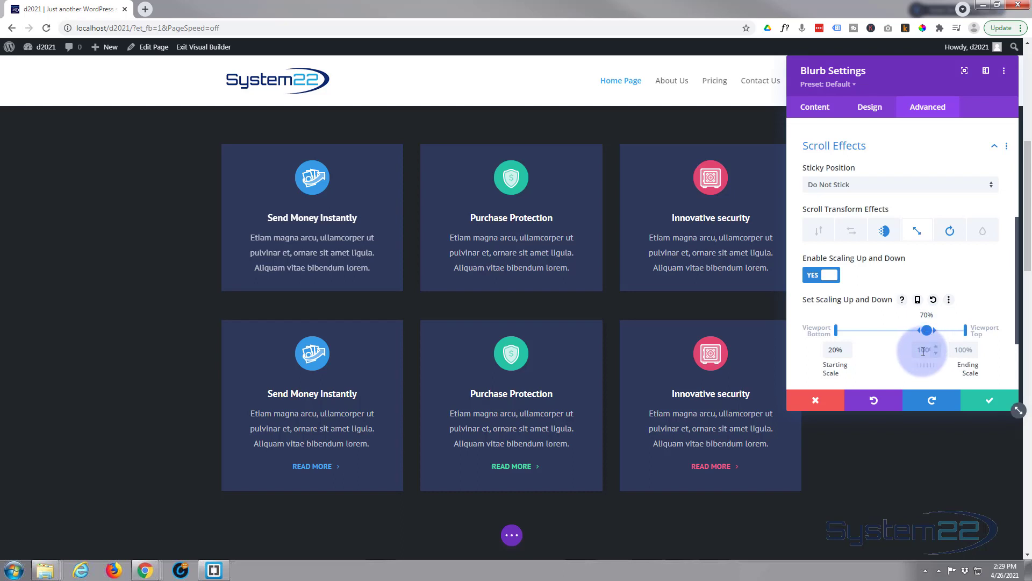
{"action": "left_click_drag", "start_coordinate": [927, 330], "coordinate": [876, 330]}
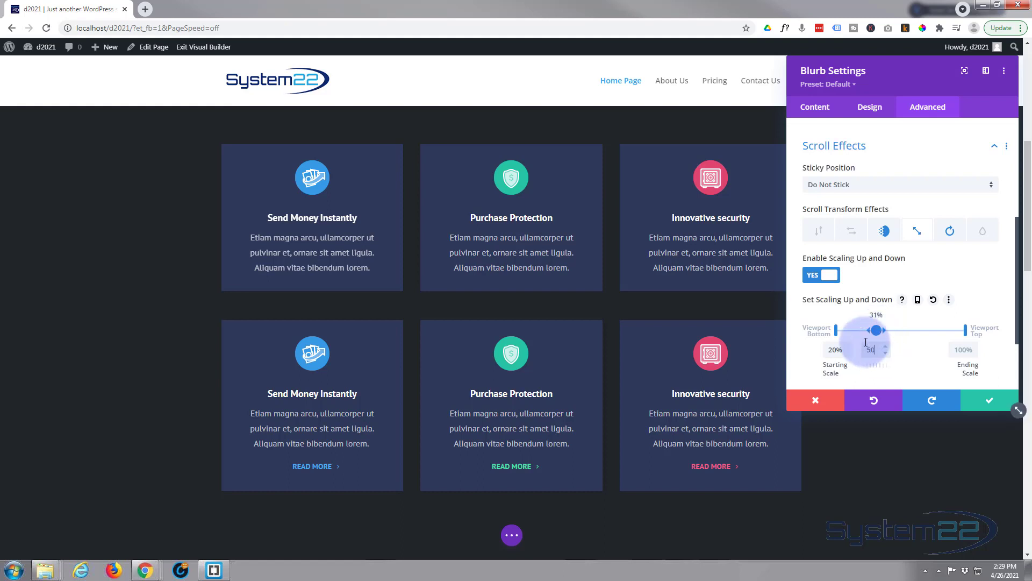
{"action": "key", "text": "Return"}
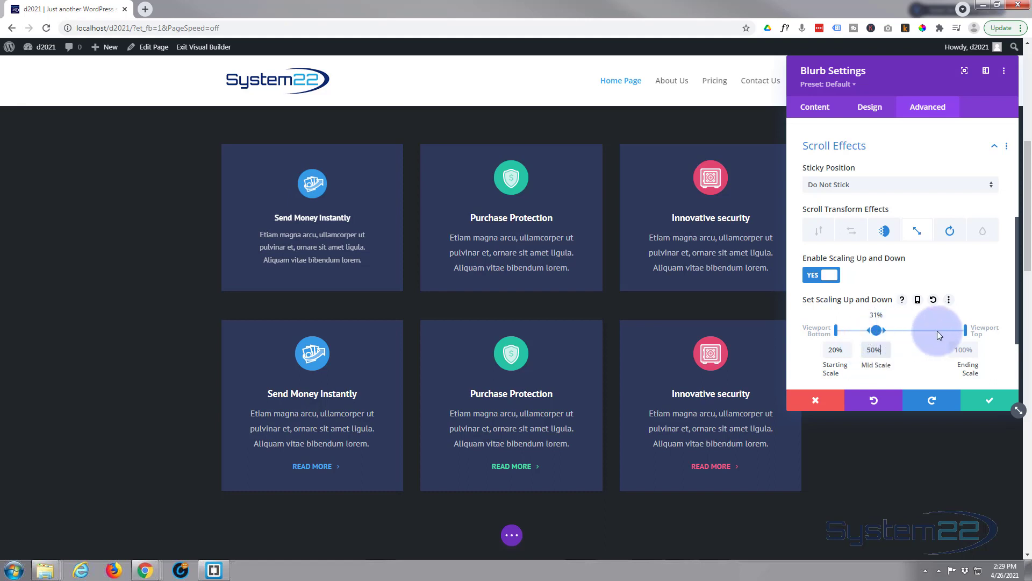
Move the scaling's ending point to 70% of the viewport and preview the blurb's combined effects
{"action": "left_click_drag", "start_coordinate": [966, 329], "coordinate": [930, 335]}
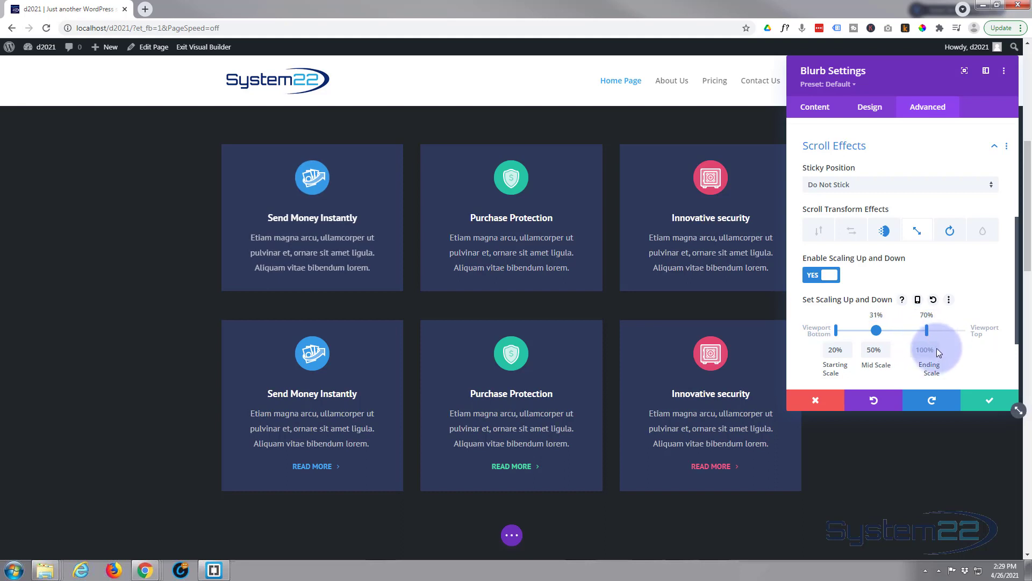
{"action": "scroll", "coordinate": [637, 300], "scroll_direction": "up", "scroll_amount": 2}
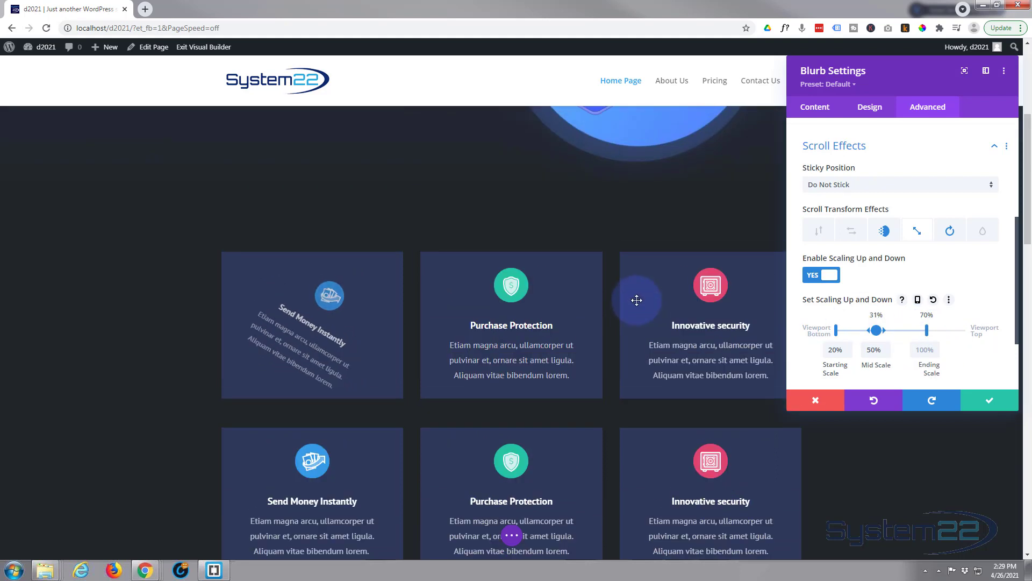
{"action": "scroll", "coordinate": [637, 300], "scroll_direction": "up", "scroll_amount": 3}
{"action": "scroll", "coordinate": [636, 300], "scroll_direction": "down", "scroll_amount": 3}
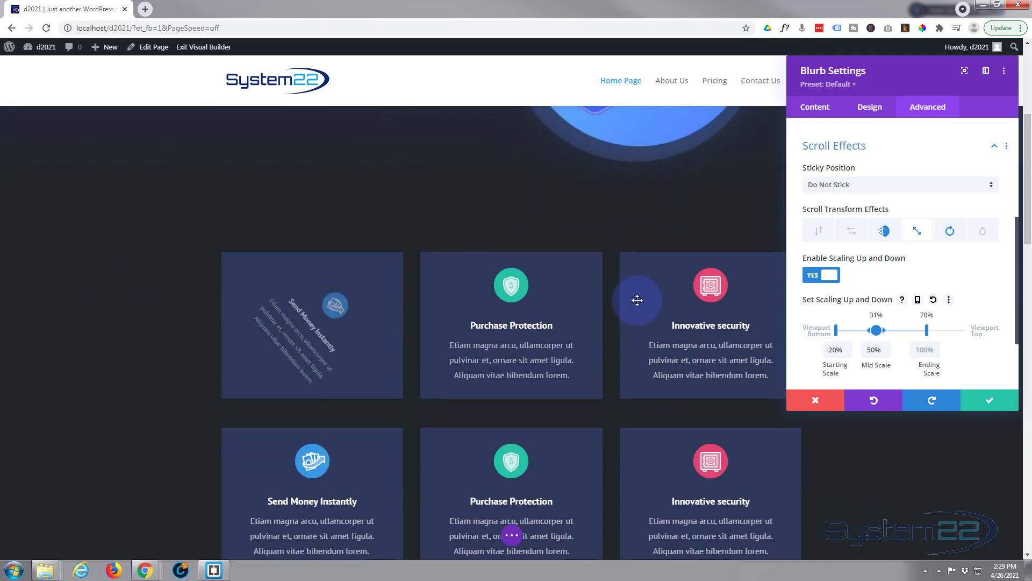
Move the scaling's ending point to the viewport top, and place its mid point at 70% with a mid scale of 100%
{"action": "scroll", "coordinate": [636, 300], "scroll_direction": "down", "scroll_amount": 3}
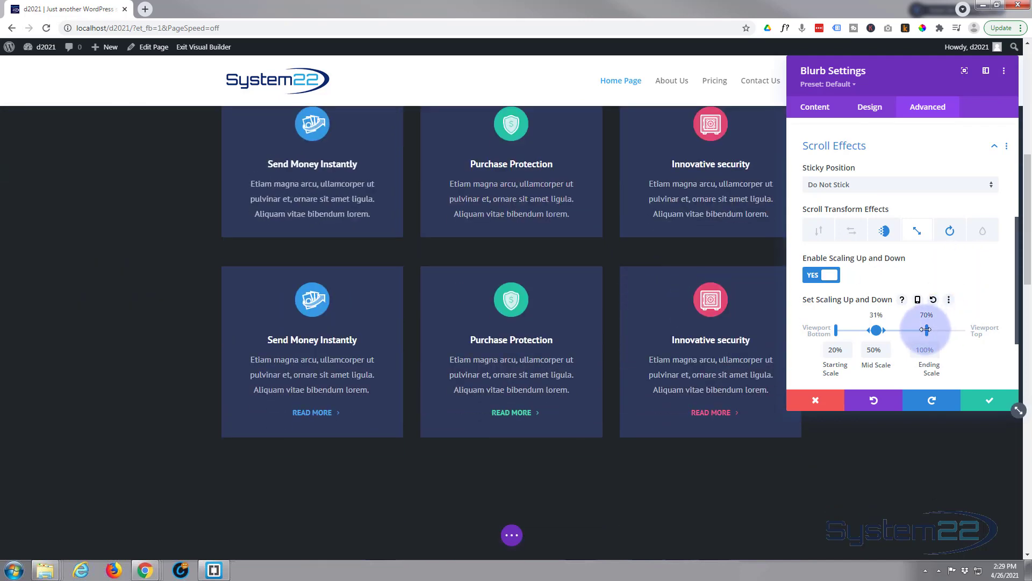
{"action": "left_click_drag", "start_coordinate": [927, 329], "coordinate": [979, 330]}
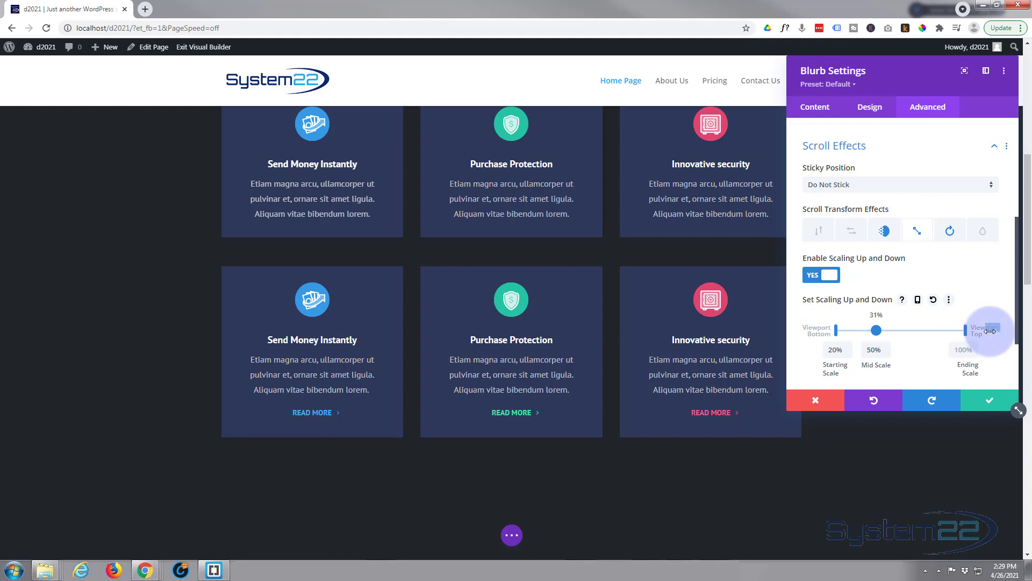
{"action": "left_click_drag", "start_coordinate": [891, 327], "coordinate": [917, 351]}
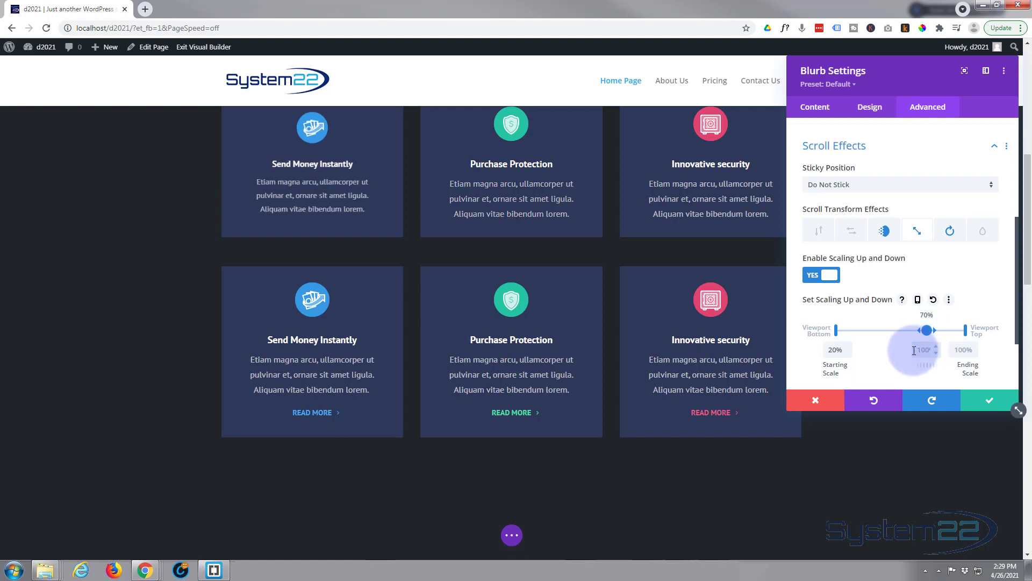
Examine how the "Send Money Instantly" blurb fades, rotates and scales as it moves up and down the viewport
{"action": "scroll", "coordinate": [574, 230], "scroll_direction": "up", "scroll_amount": 4}
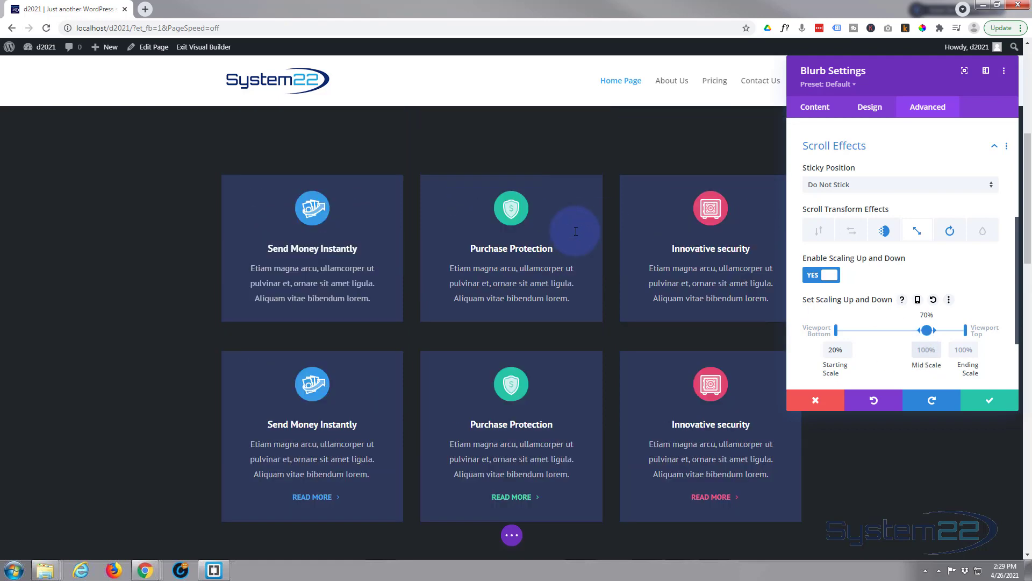
{"action": "scroll", "coordinate": [576, 230], "scroll_direction": "up", "scroll_amount": 2}
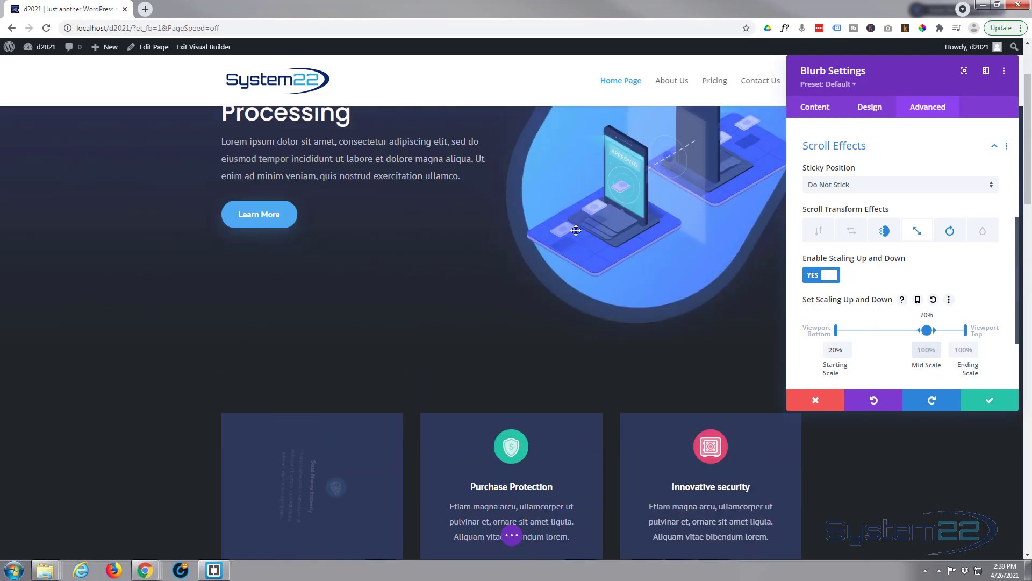
{"action": "scroll", "coordinate": [576, 230], "scroll_direction": "down", "scroll_amount": 1}
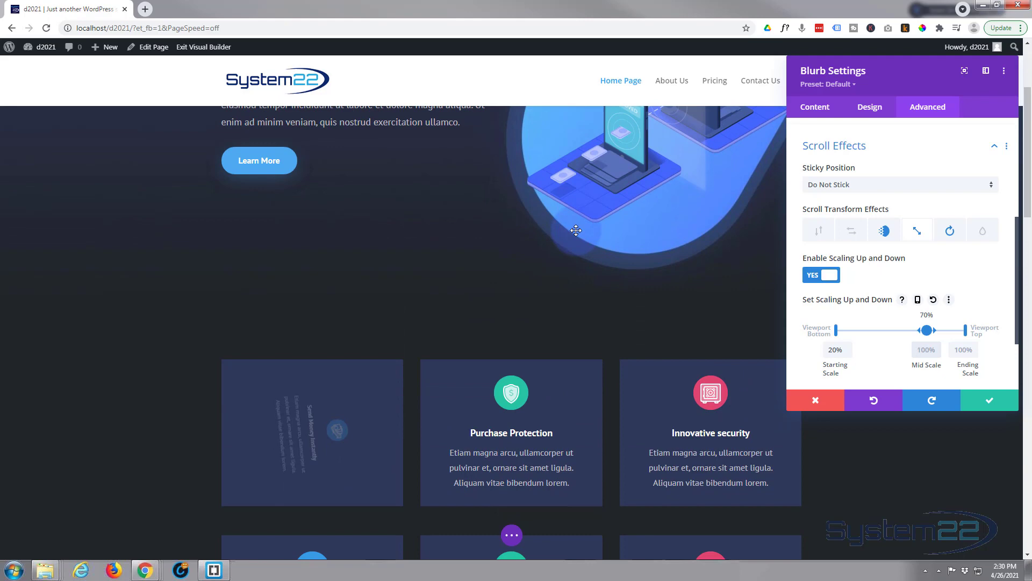
{"action": "scroll", "coordinate": [576, 230], "scroll_direction": "down", "scroll_amount": 1}
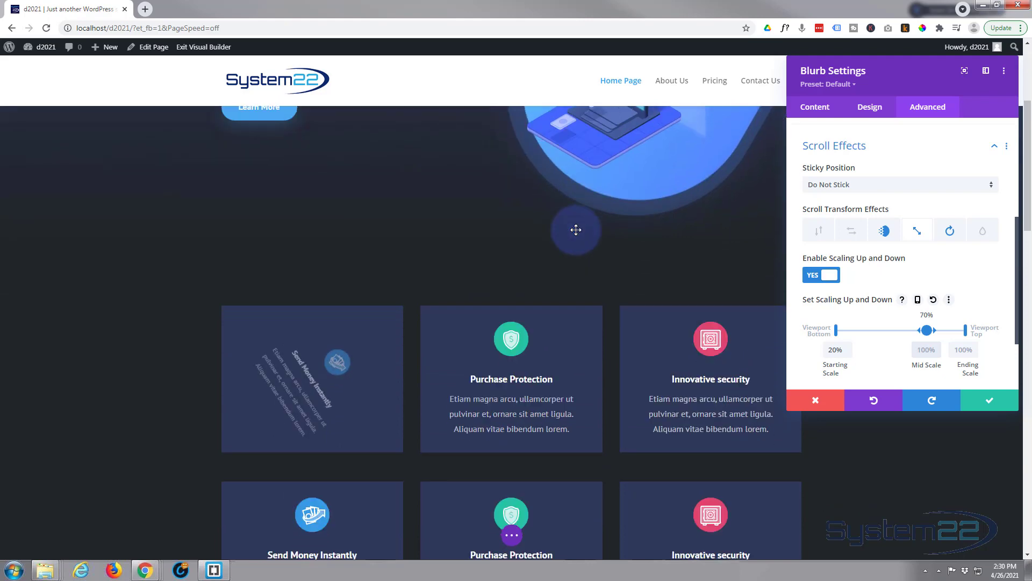
{"action": "scroll", "coordinate": [575, 230], "scroll_direction": "down", "scroll_amount": 3}
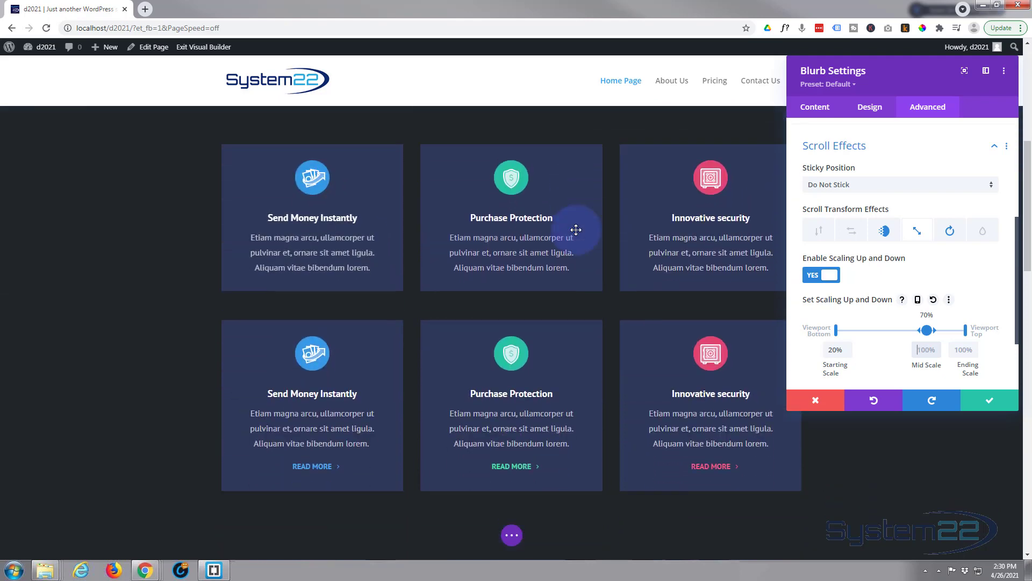
{"action": "scroll", "coordinate": [577, 230], "scroll_direction": "up", "scroll_amount": 5}
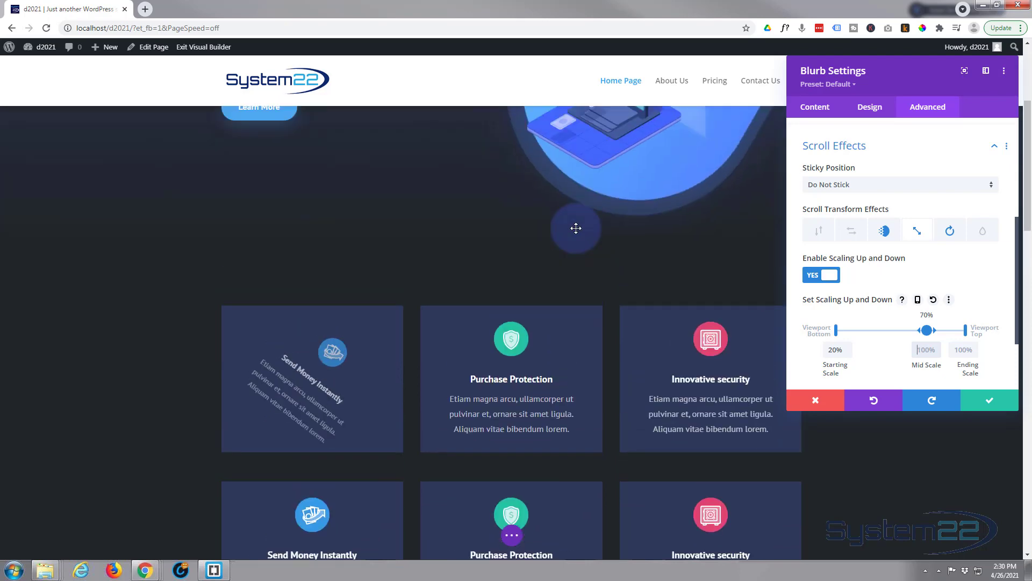
{"action": "scroll", "coordinate": [576, 227], "scroll_direction": "down", "scroll_amount": 3}
{"action": "scroll", "coordinate": [575, 227], "scroll_direction": "down", "scroll_amount": 2}
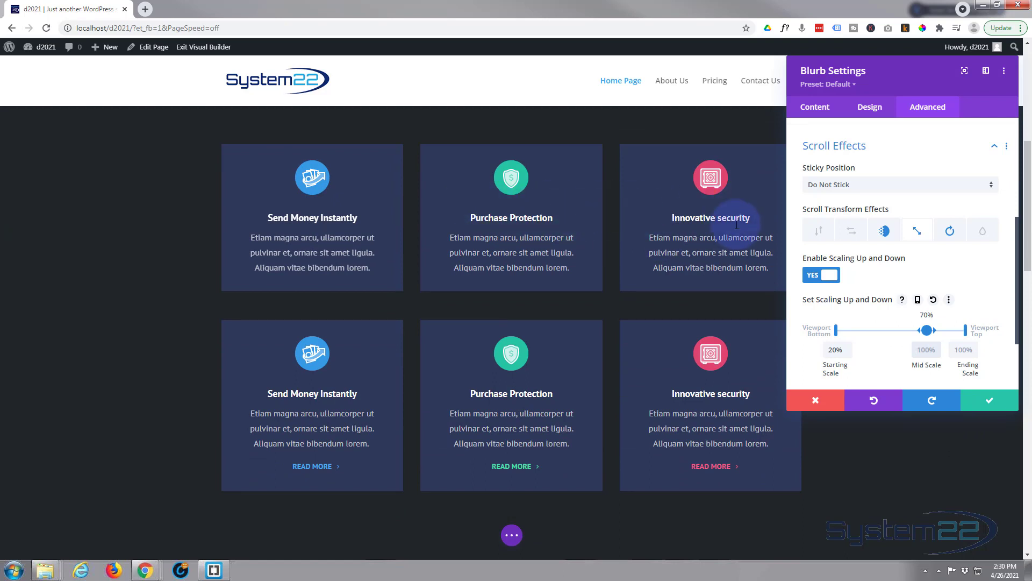
Save the blurb's settings and extend its styles to all blurbs in the same row
{"action": "left_click", "coordinate": [986, 404]}
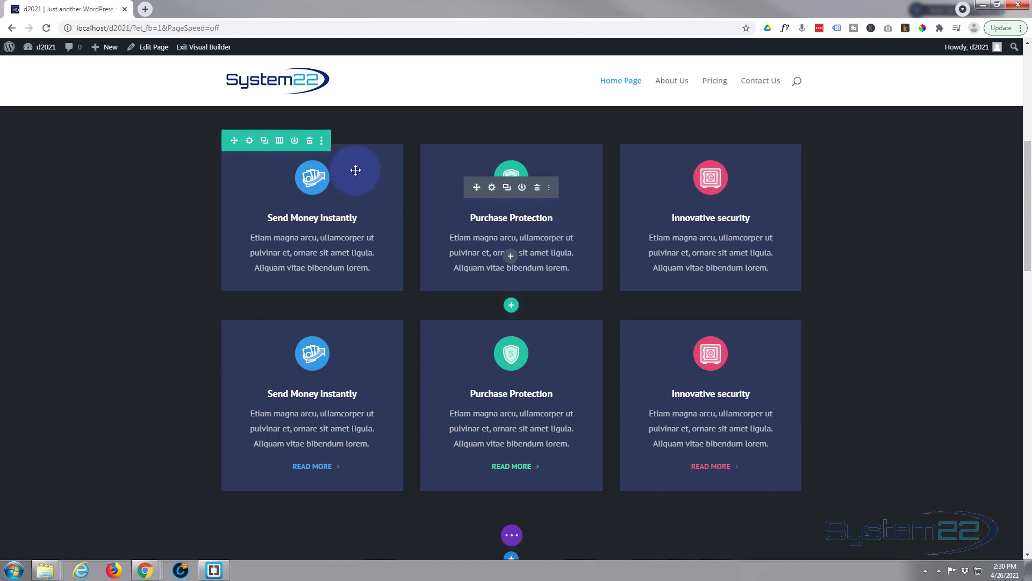
{"action": "mouse_move", "coordinate": [307, 201]}
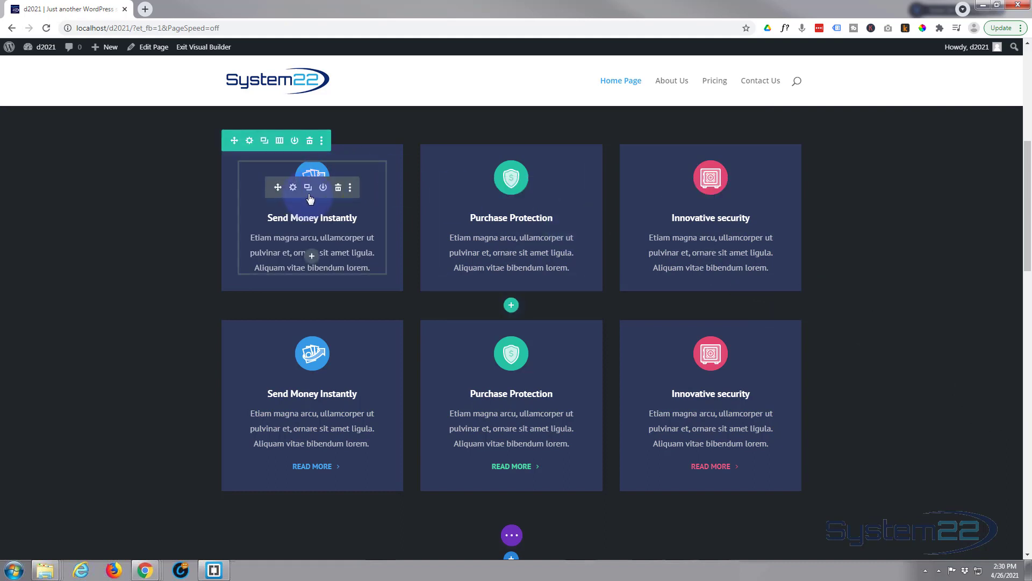
{"action": "right_click", "coordinate": [310, 200]}
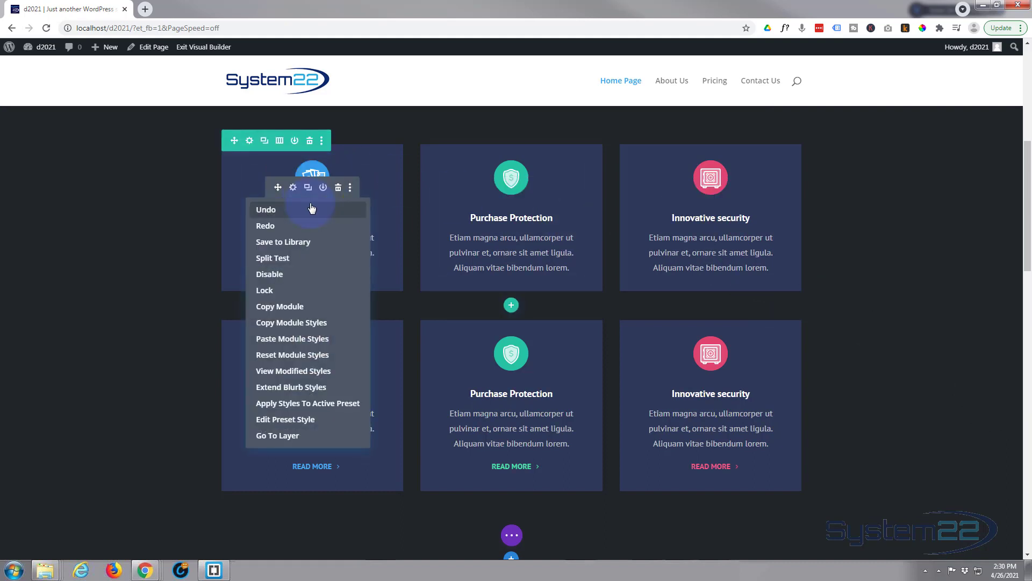
{"action": "left_click", "coordinate": [274, 387]}
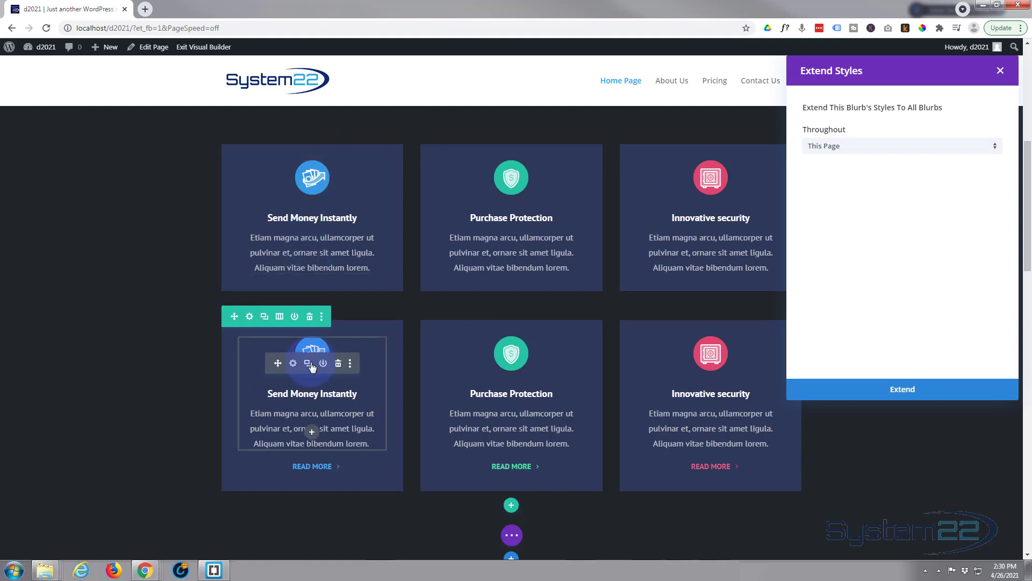
{"action": "left_click", "coordinate": [988, 149]}
{"action": "left_click", "coordinate": [842, 195]}
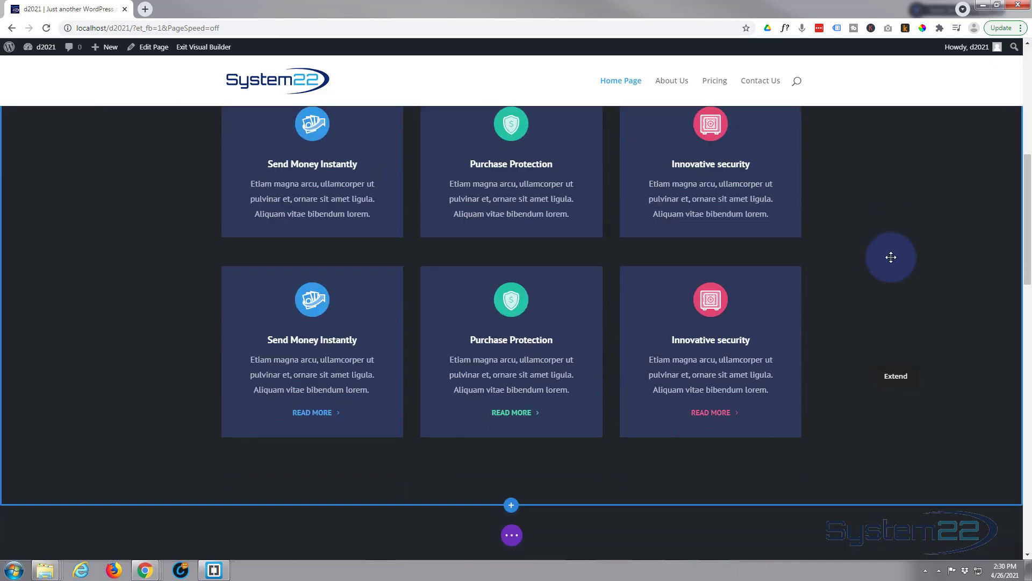
Check the scroll effects on the three blurbs of the upper row at different scroll positions
{"action": "scroll", "coordinate": [891, 257], "scroll_direction": "up", "scroll_amount": 4}
{"action": "scroll", "coordinate": [891, 257], "scroll_direction": "down", "scroll_amount": 3}
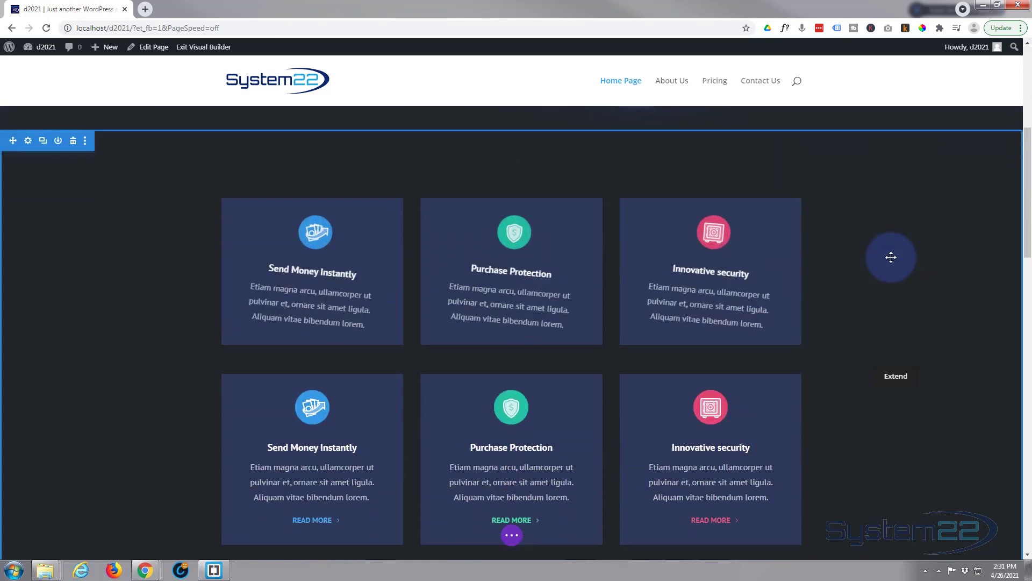
{"action": "scroll", "coordinate": [890, 257], "scroll_direction": "down", "scroll_amount": 1}
{"action": "scroll", "coordinate": [891, 257], "scroll_direction": "up", "scroll_amount": 4}
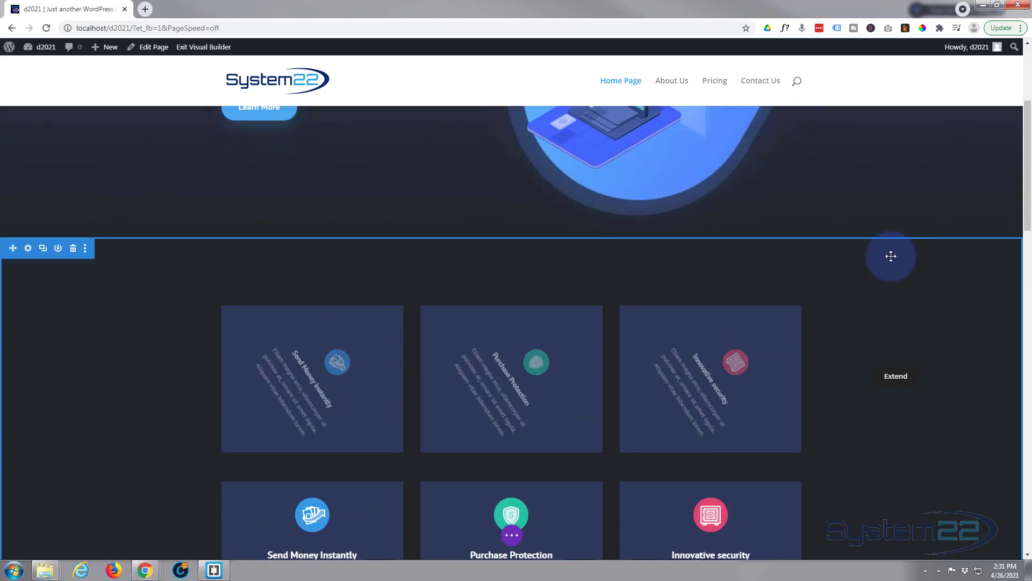
{"action": "scroll", "coordinate": [891, 257], "scroll_direction": "down", "scroll_amount": 1}
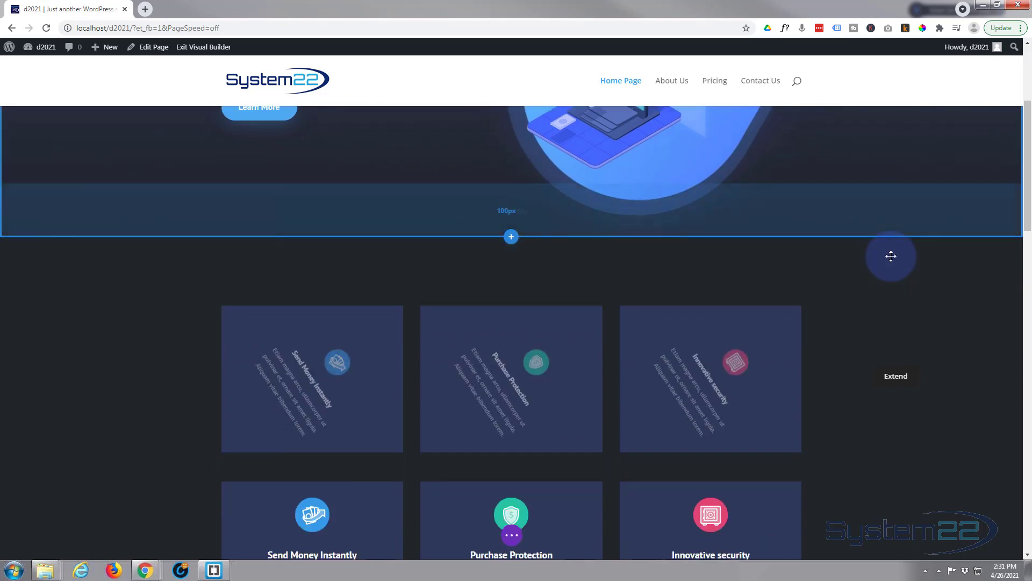
{"action": "scroll", "coordinate": [891, 256], "scroll_direction": "down", "scroll_amount": 3}
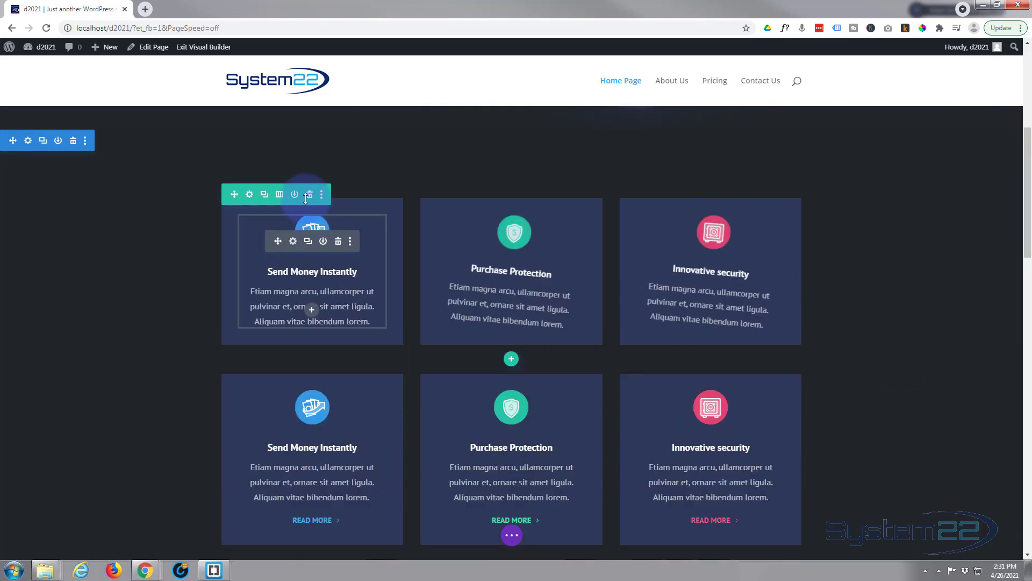
{"action": "scroll", "coordinate": [279, 218], "scroll_direction": "up", "scroll_amount": 1}
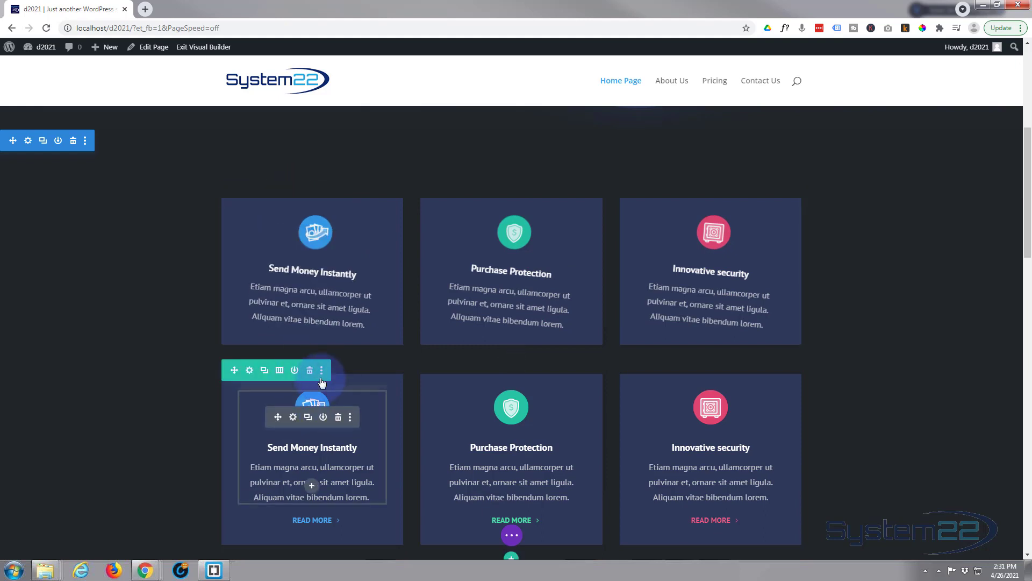
Delete the lower blurb row, replace it with a duplicate of the upper row, and preview the duplicate's effects
{"action": "left_click", "coordinate": [309, 371]}
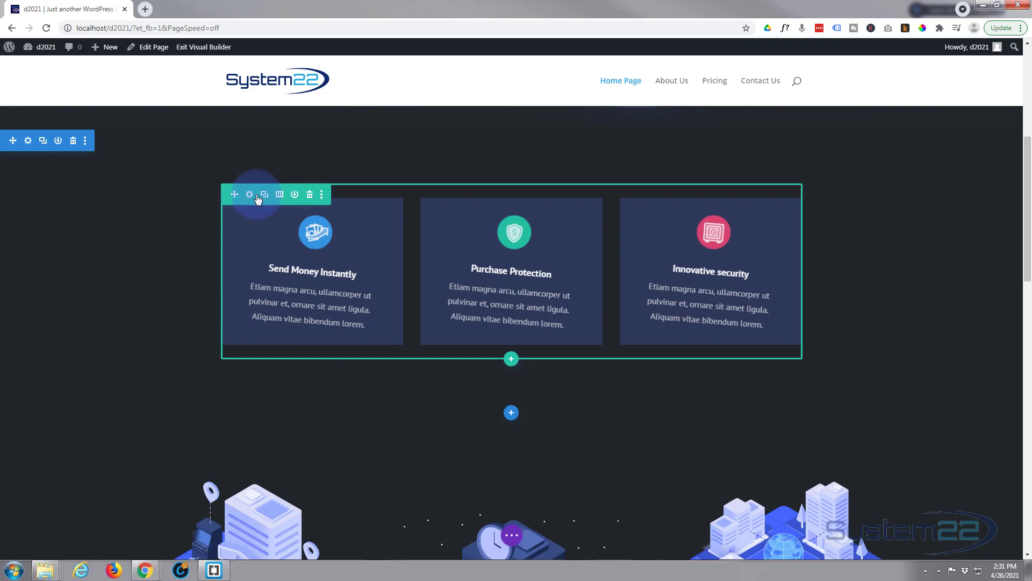
{"action": "left_click", "coordinate": [264, 196]}
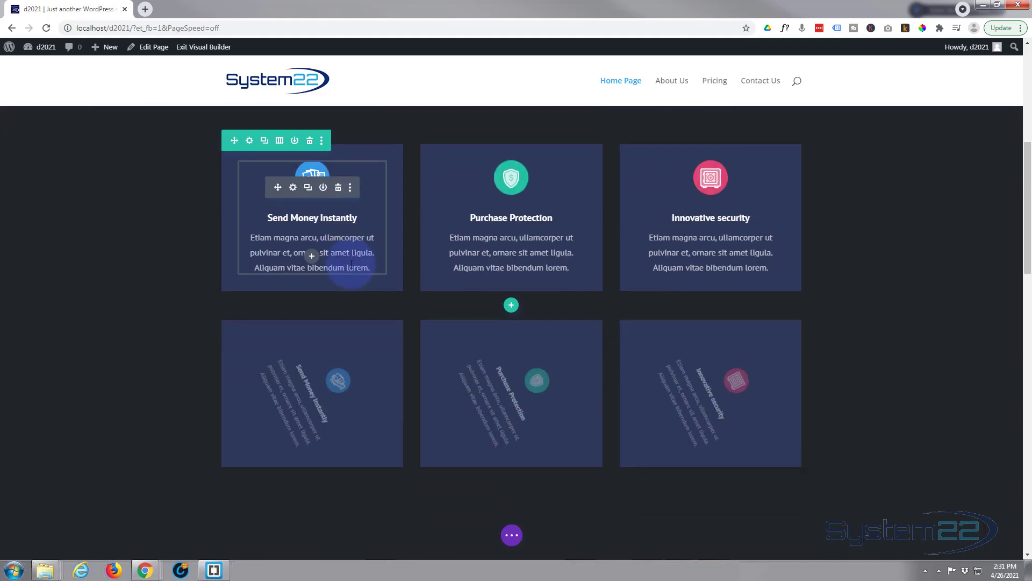
{"action": "scroll", "coordinate": [350, 261], "scroll_direction": "down", "scroll_amount": 3}
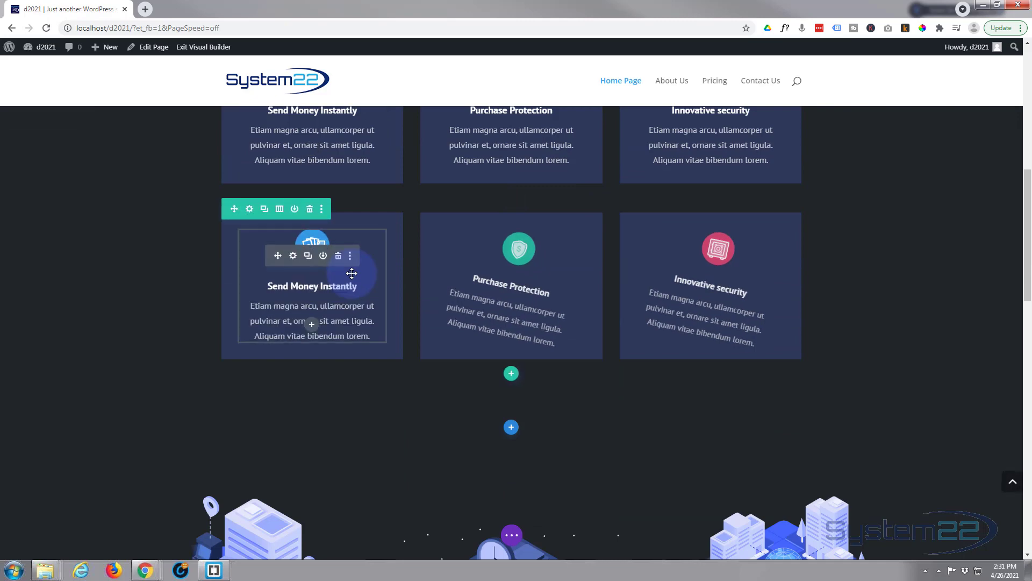
{"action": "scroll", "coordinate": [352, 273], "scroll_direction": "up", "scroll_amount": 4}
{"action": "scroll", "coordinate": [353, 274], "scroll_direction": "down", "scroll_amount": 2}
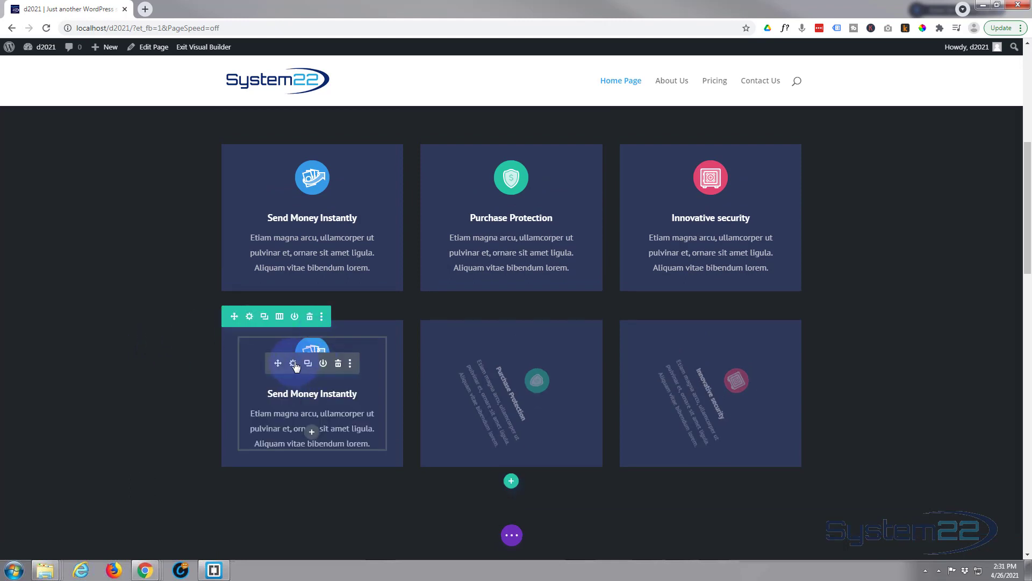
In the lower row's "Send Money Instantly" blurb, move the Scaling Up and Down mid point to 50% of the viewport
{"action": "left_click", "coordinate": [293, 363]}
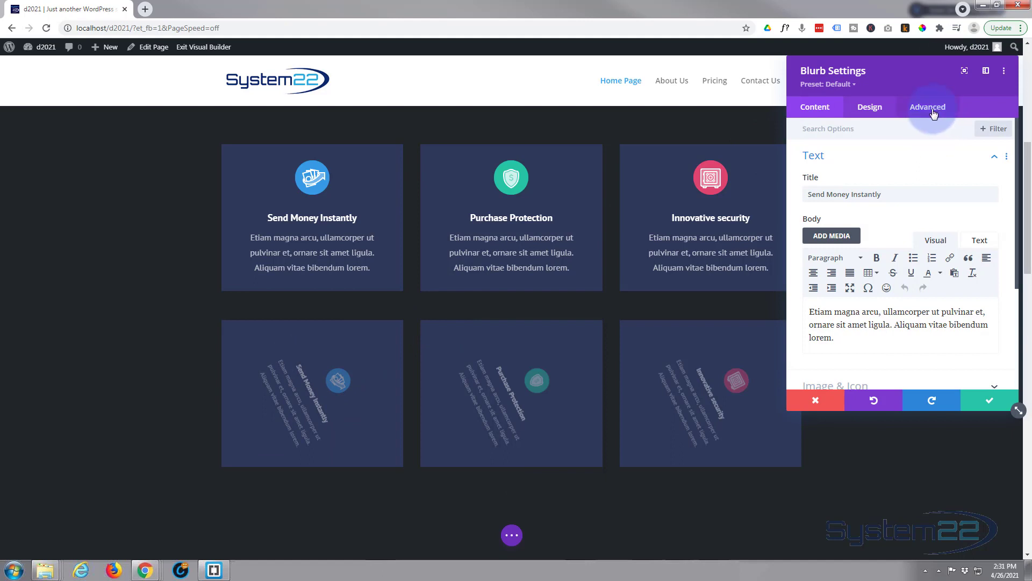
{"action": "left_click", "coordinate": [933, 110]}
{"action": "left_click", "coordinate": [903, 352]}
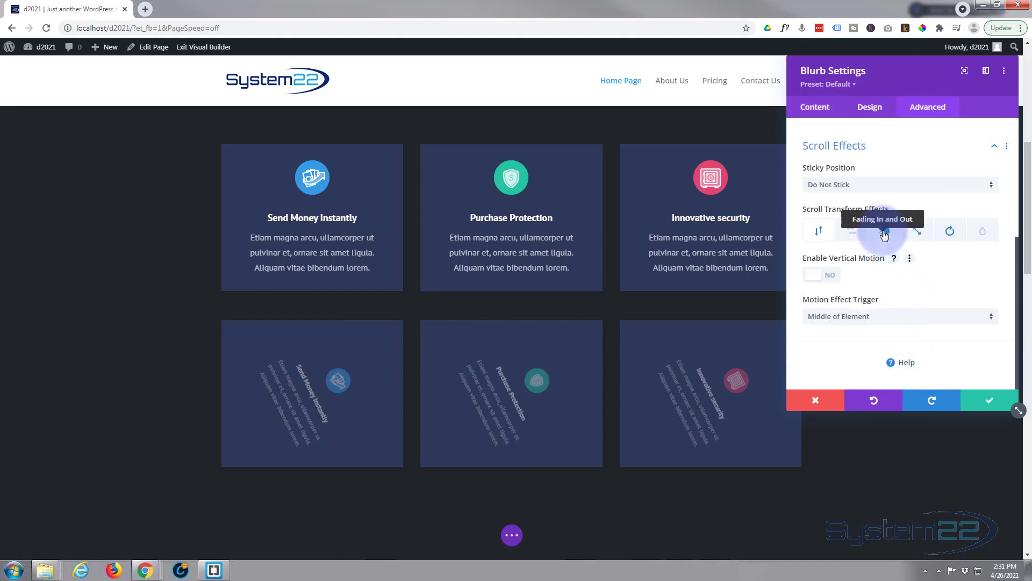
{"action": "left_click", "coordinate": [885, 233]}
{"action": "left_click", "coordinate": [925, 331]}
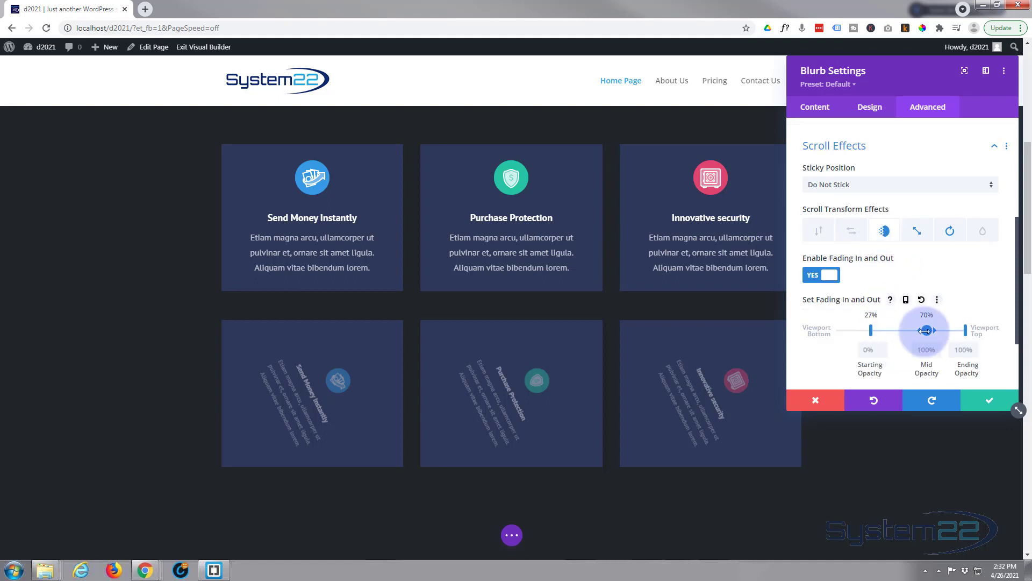
{"action": "left_click", "coordinate": [914, 233]}
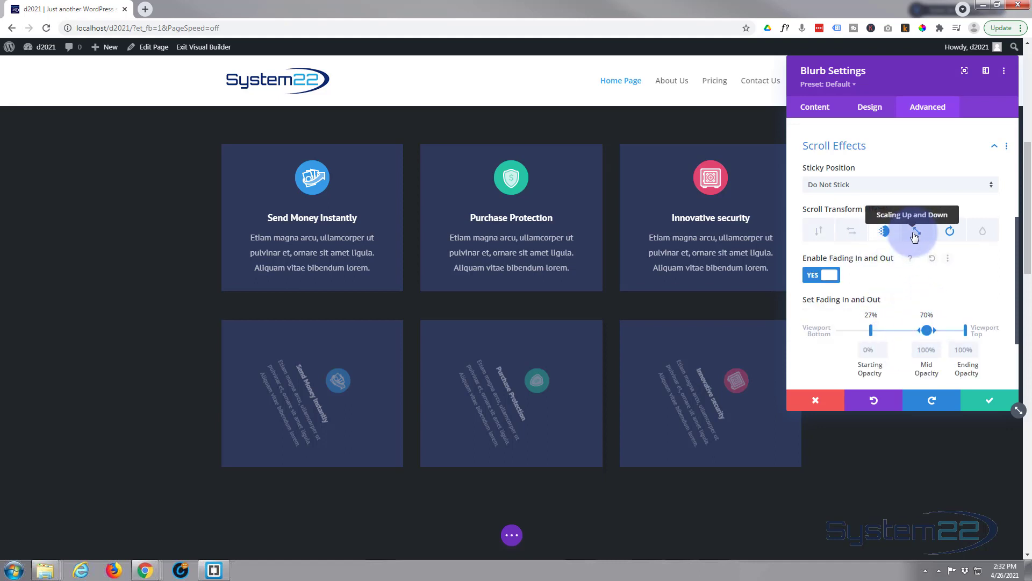
{"action": "left_click", "coordinate": [925, 330]}
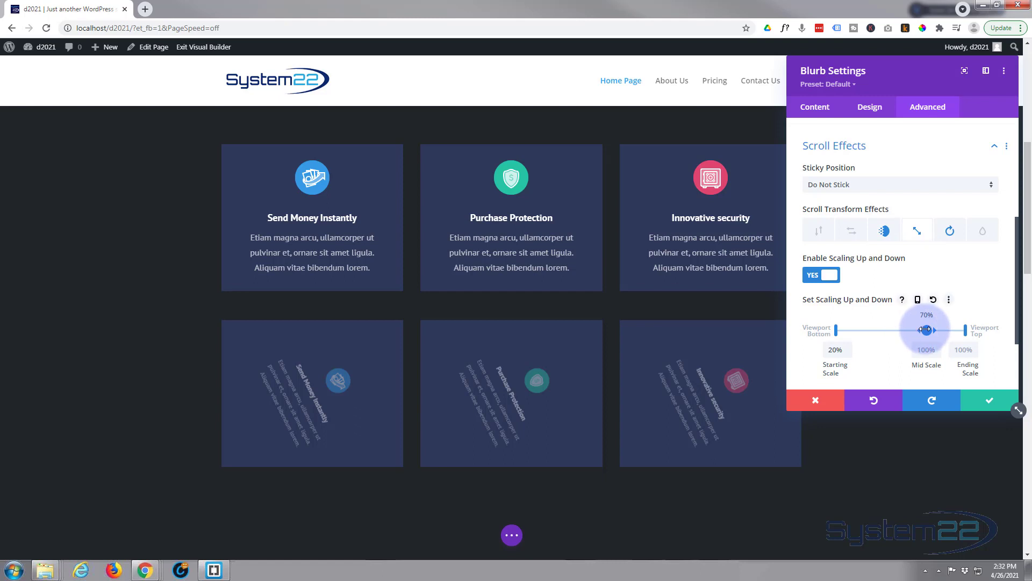
{"action": "left_click_drag", "start_coordinate": [925, 330], "coordinate": [895, 330]}
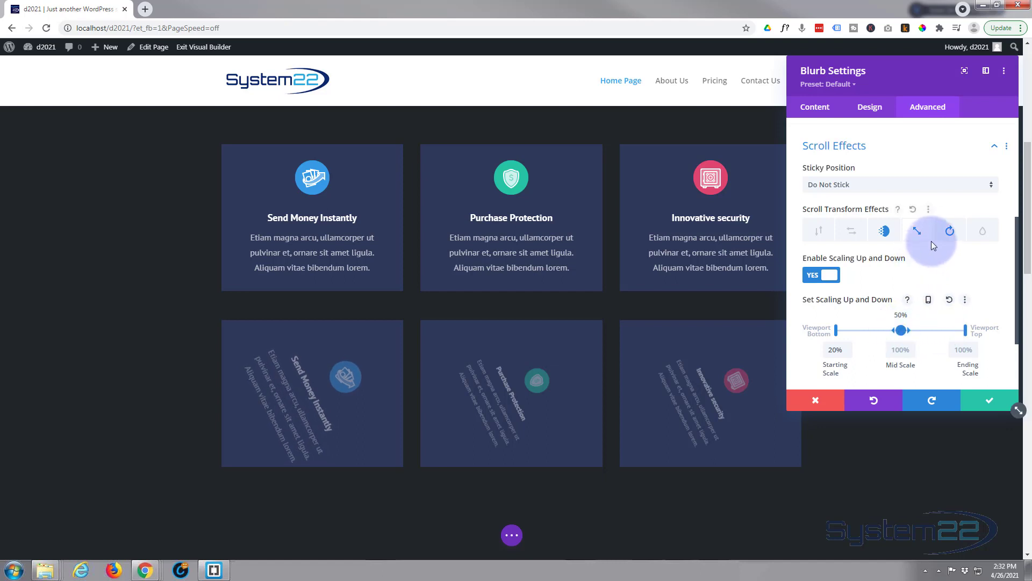
Move the same blurb's rotation mid point to 37% of the viewport and preview it against its neighbours
{"action": "left_click", "coordinate": [950, 230]}
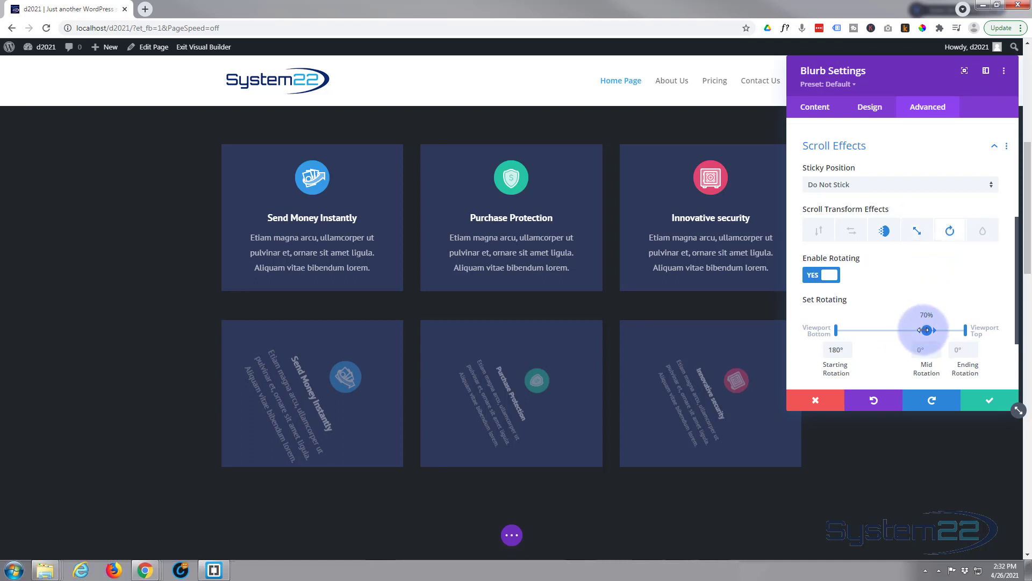
{"action": "left_click_drag", "start_coordinate": [928, 330], "coordinate": [887, 328]}
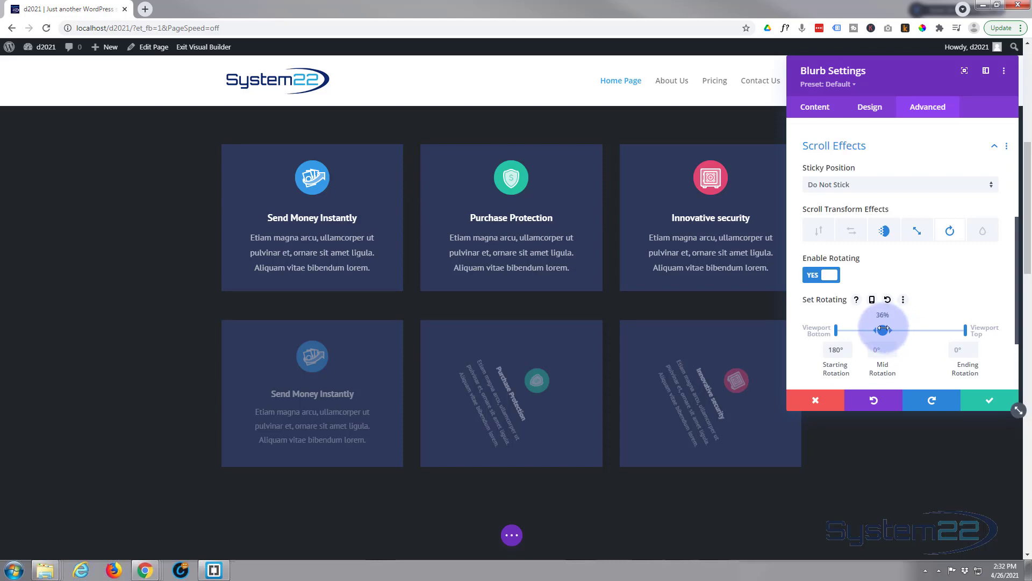
{"action": "scroll", "coordinate": [766, 286], "scroll_direction": "up", "scroll_amount": 2}
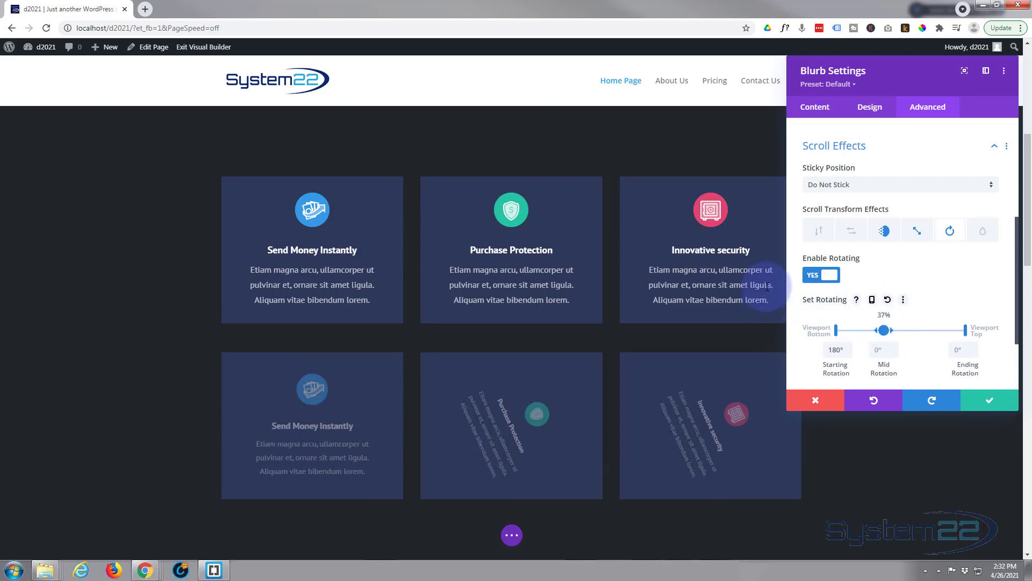
{"action": "scroll", "coordinate": [766, 286], "scroll_direction": "down", "scroll_amount": 3}
{"action": "scroll", "coordinate": [766, 286], "scroll_direction": "down", "scroll_amount": 1}
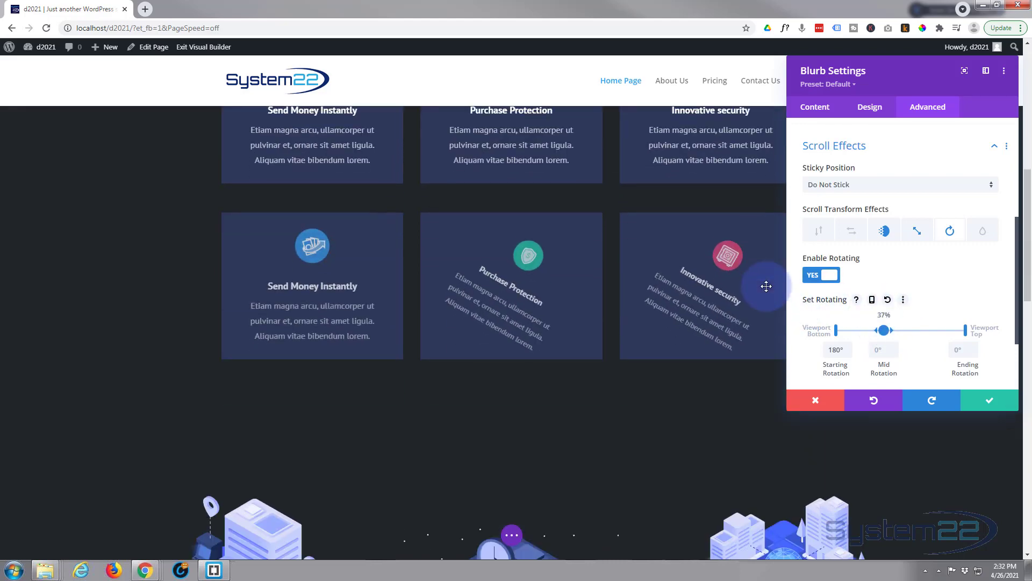
{"action": "scroll", "coordinate": [766, 286], "scroll_direction": "up", "scroll_amount": 3}
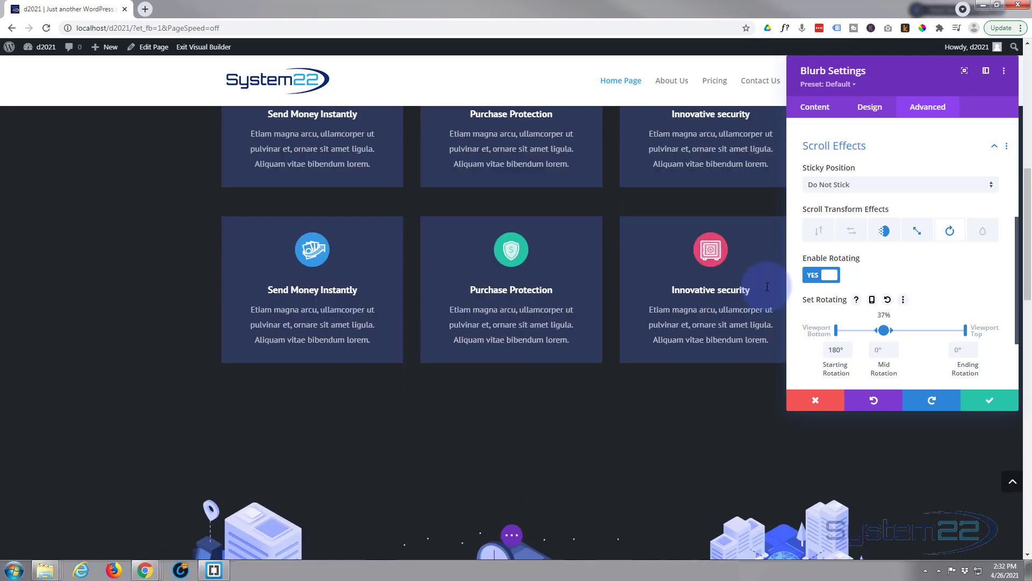
Move the Fading In and Out mid point of the lower "Send Money Instantly" blurb to 52% of the viewport
{"action": "scroll", "coordinate": [766, 286], "scroll_direction": "down", "scroll_amount": 1}
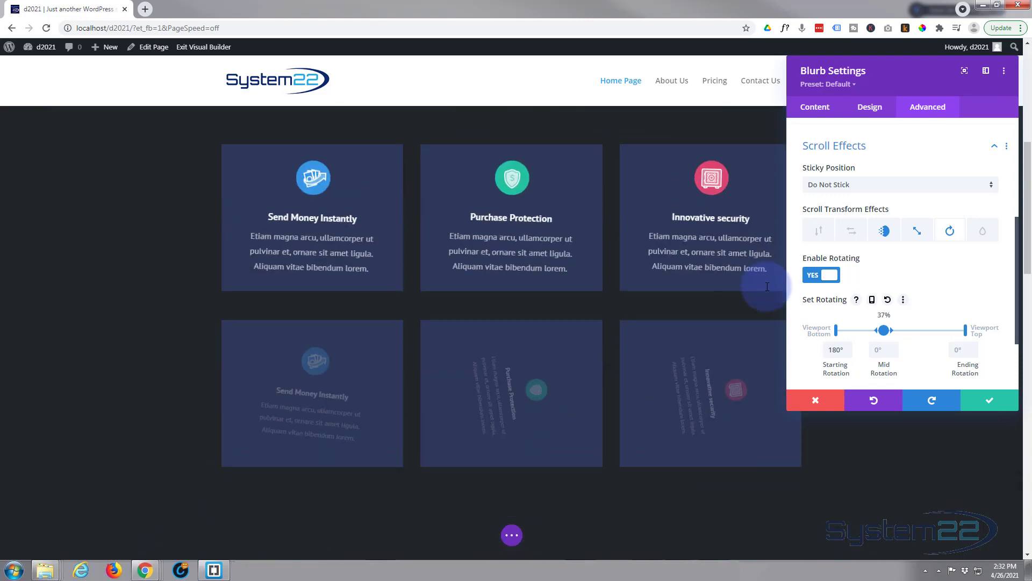
{"action": "left_click", "coordinate": [884, 231]}
{"action": "left_click", "coordinate": [918, 337]}
{"action": "left_click_drag", "start_coordinate": [918, 337], "coordinate": [898, 336]}
{"action": "left_click", "coordinate": [722, 341]}
Preview the lower "Send Money Instantly" blurb's scroll effects against its neighbours and save its settings
{"action": "scroll", "coordinate": [578, 350], "scroll_direction": "up", "scroll_amount": 2}
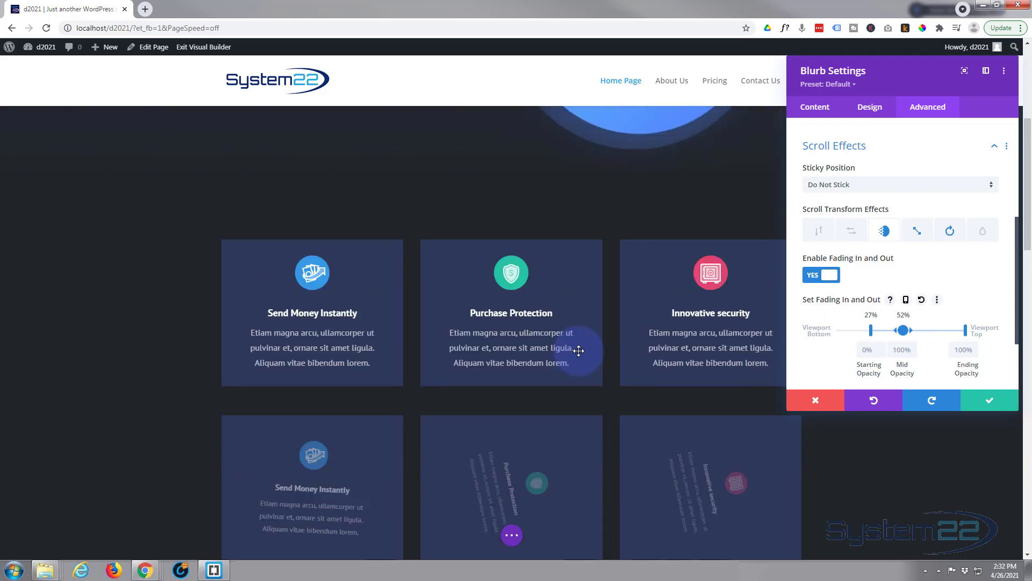
{"action": "scroll", "coordinate": [579, 350], "scroll_direction": "down", "scroll_amount": 1}
{"action": "scroll", "coordinate": [578, 351], "scroll_direction": "down", "scroll_amount": 2}
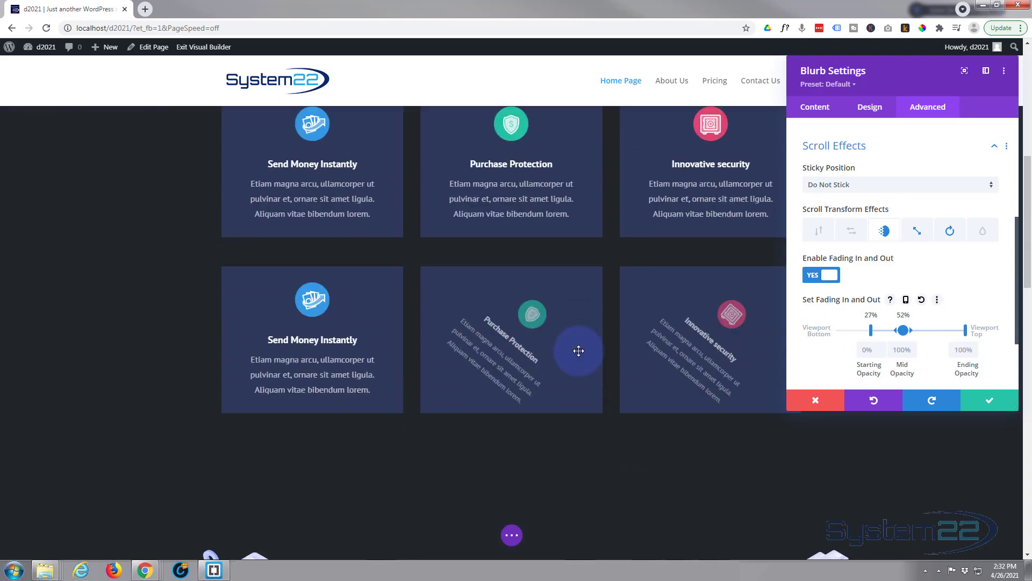
{"action": "scroll", "coordinate": [578, 350], "scroll_direction": "up", "scroll_amount": 2}
{"action": "scroll", "coordinate": [579, 350], "scroll_direction": "up", "scroll_amount": 3}
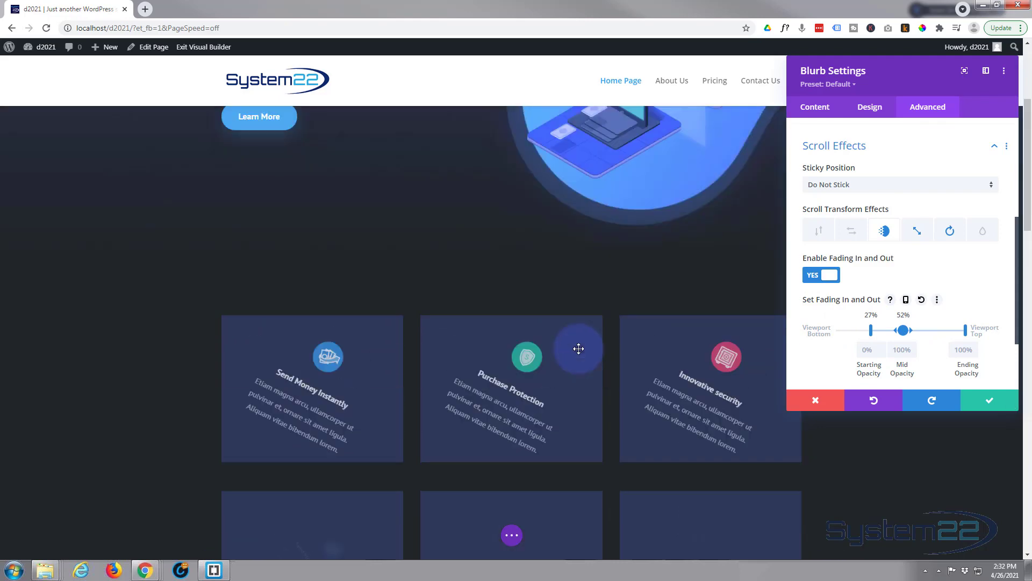
{"action": "scroll", "coordinate": [579, 350], "scroll_direction": "down", "scroll_amount": 2}
{"action": "scroll", "coordinate": [579, 348], "scroll_direction": "down", "scroll_amount": 2}
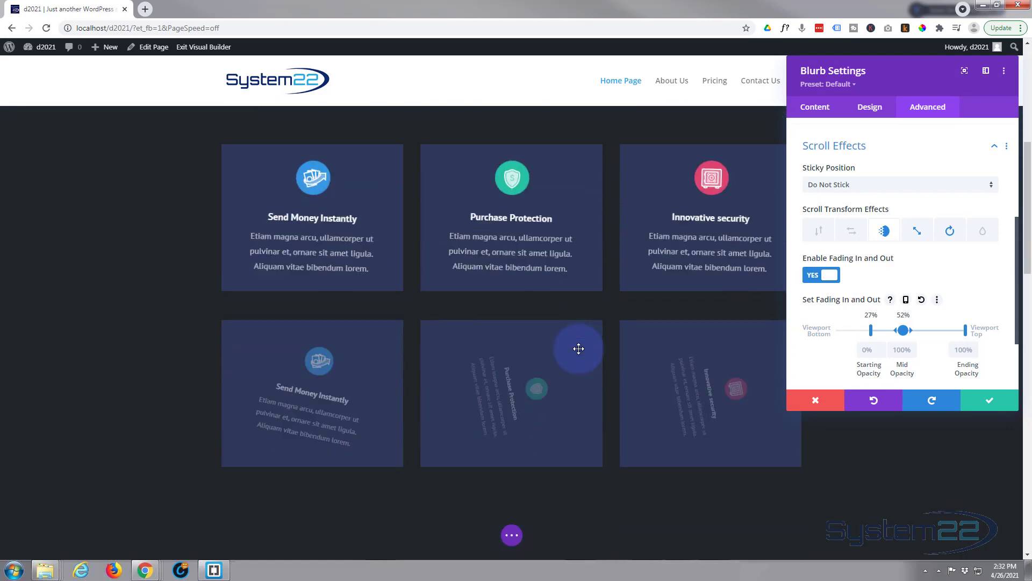
{"action": "scroll", "coordinate": [579, 349], "scroll_direction": "up", "scroll_amount": 2}
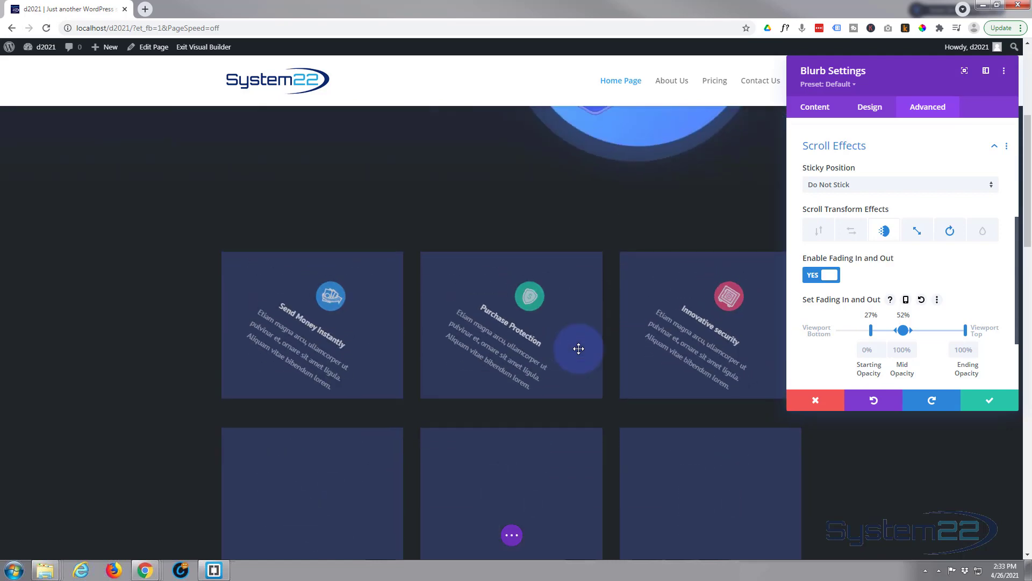
{"action": "scroll", "coordinate": [578, 348], "scroll_direction": "down", "scroll_amount": 2}
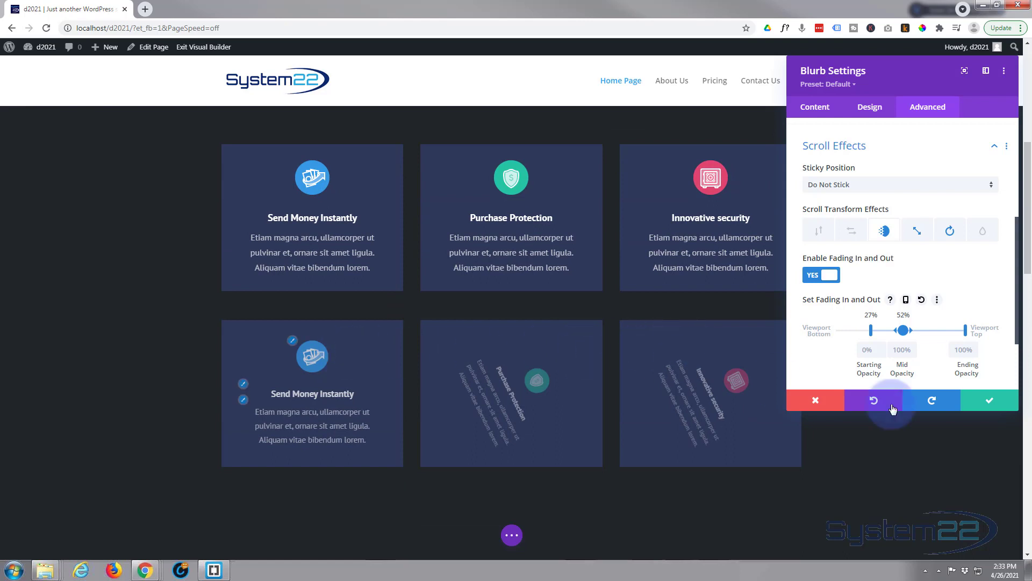
{"action": "left_click", "coordinate": [984, 404]}
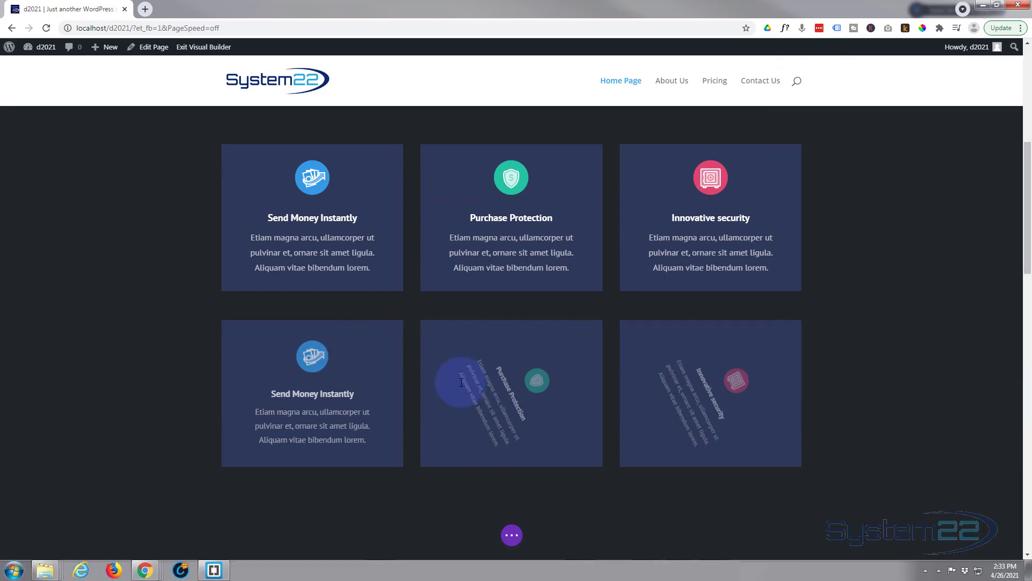
Extend the lower "Send Money Instantly" blurb's styles to all blurbs throughout its row
{"action": "right_click", "coordinate": [302, 374]}
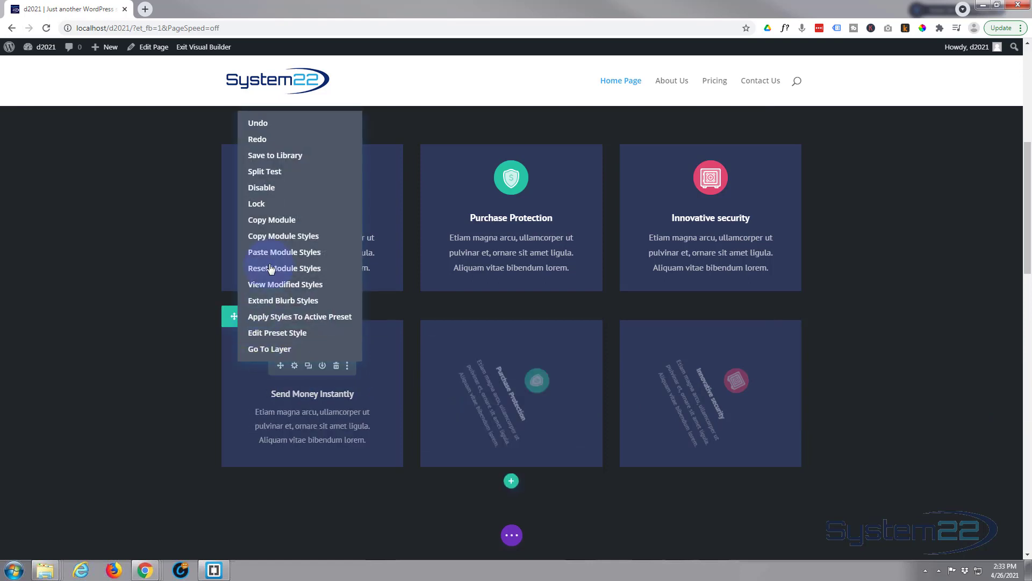
{"action": "left_click", "coordinate": [274, 306]}
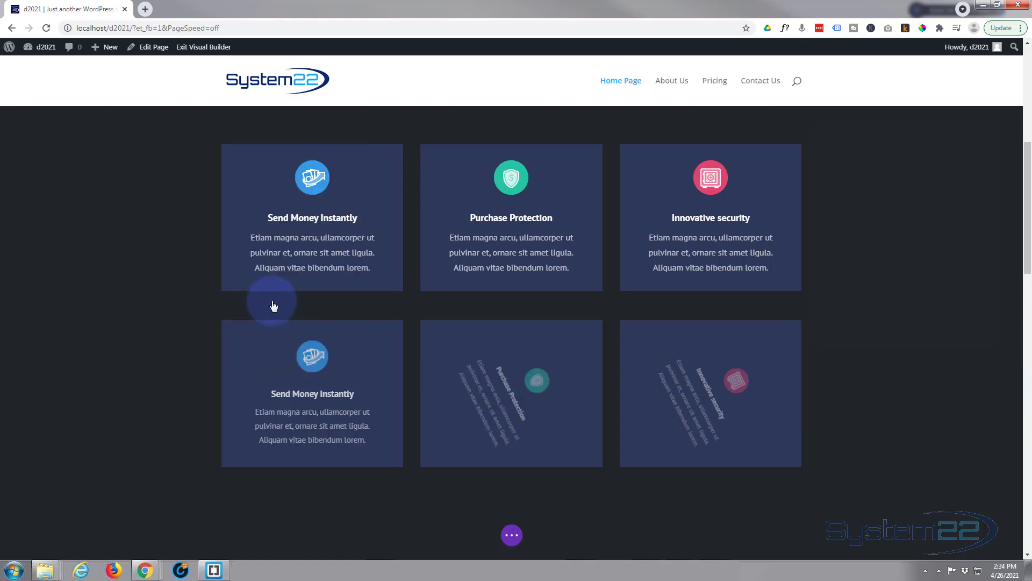
{"action": "left_click", "coordinate": [857, 146]}
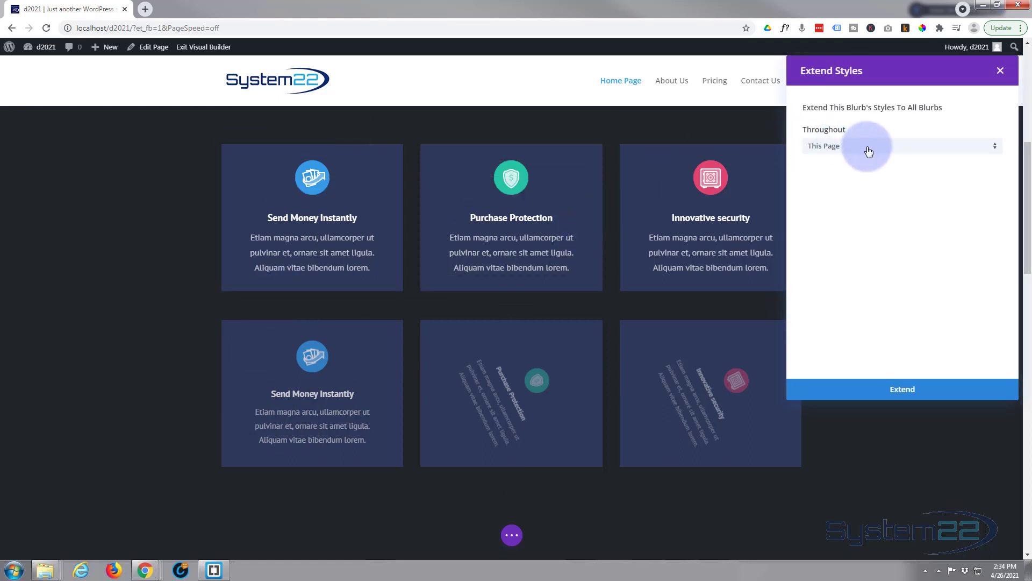
{"action": "left_click", "coordinate": [853, 194]}
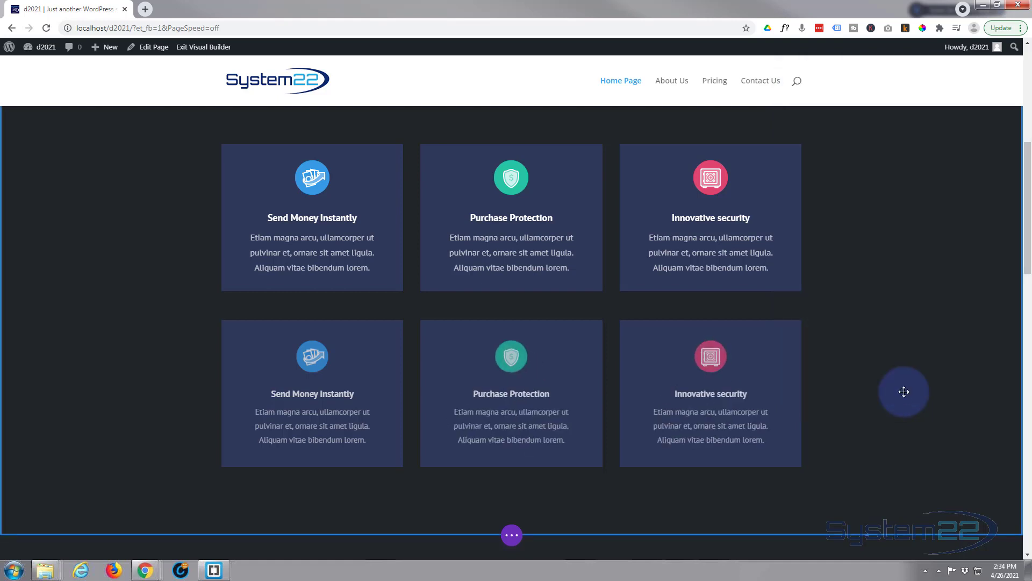
Save the page and exit the visual builder to the live home page
{"action": "left_click", "coordinate": [511, 536]}
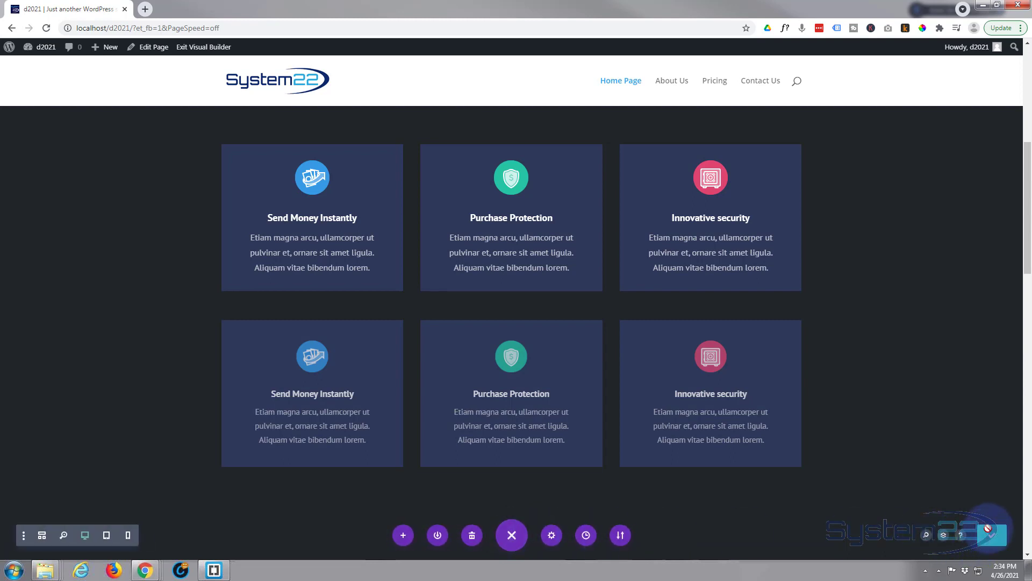
{"action": "left_click", "coordinate": [191, 48]}
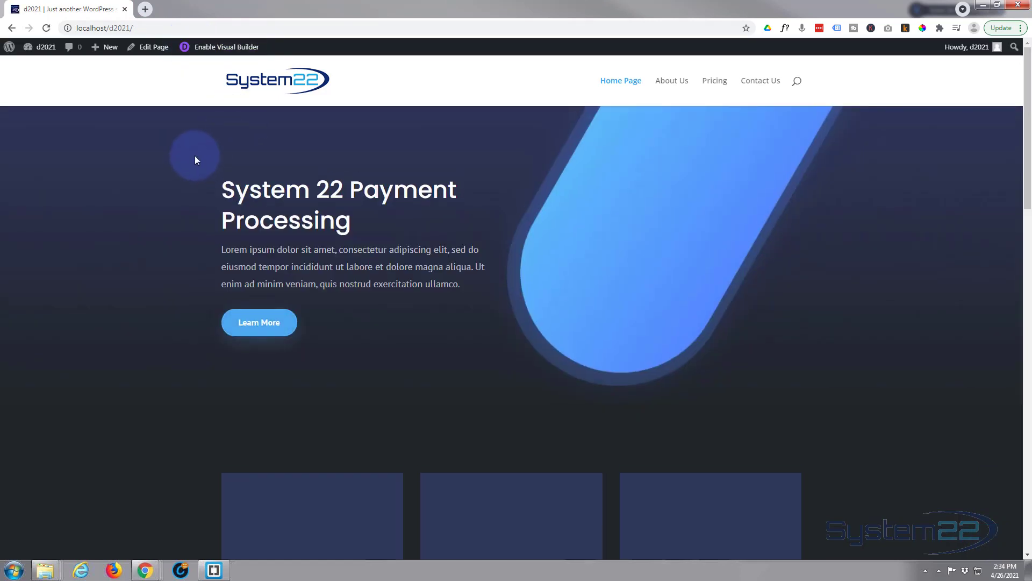
Check the fading, rotating and scaling effects of both blurb rows on the live page at different scroll positions
{"action": "scroll", "coordinate": [195, 150], "scroll_direction": "down", "scroll_amount": 2}
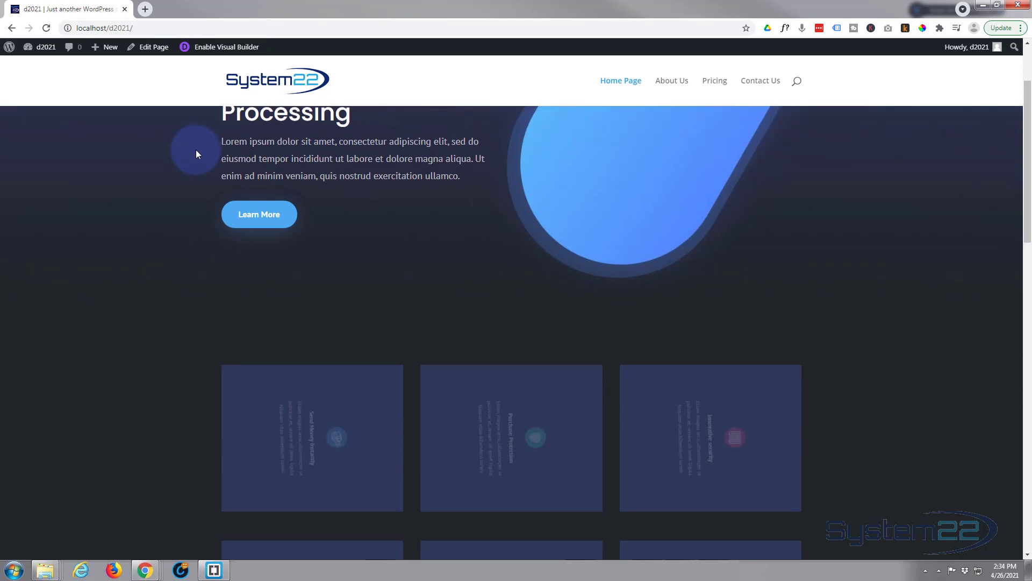
{"action": "scroll", "coordinate": [196, 149], "scroll_direction": "down", "scroll_amount": 1}
{"action": "scroll", "coordinate": [195, 149], "scroll_direction": "down", "scroll_amount": 2}
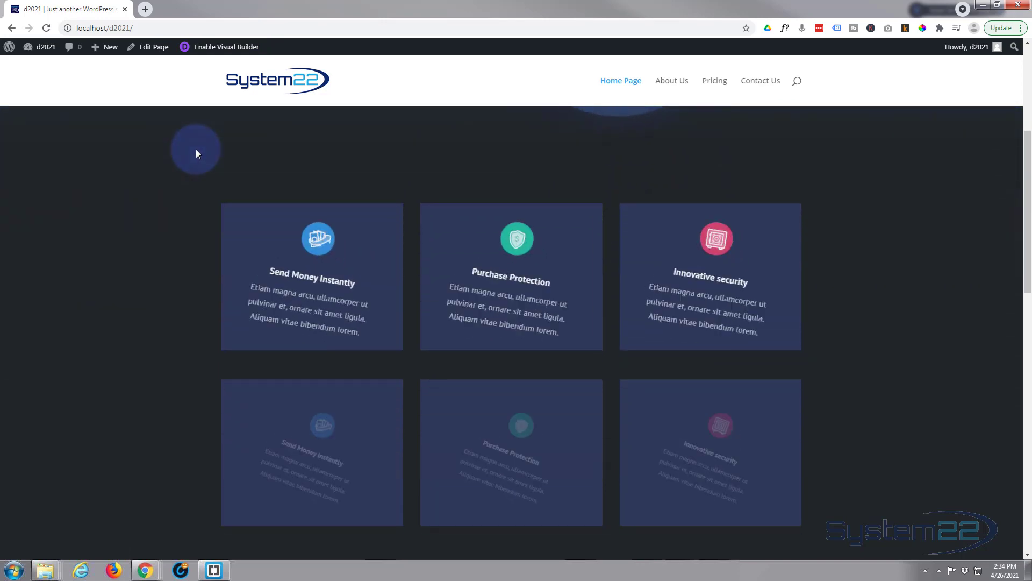
{"action": "scroll", "coordinate": [195, 149], "scroll_direction": "down", "scroll_amount": 2}
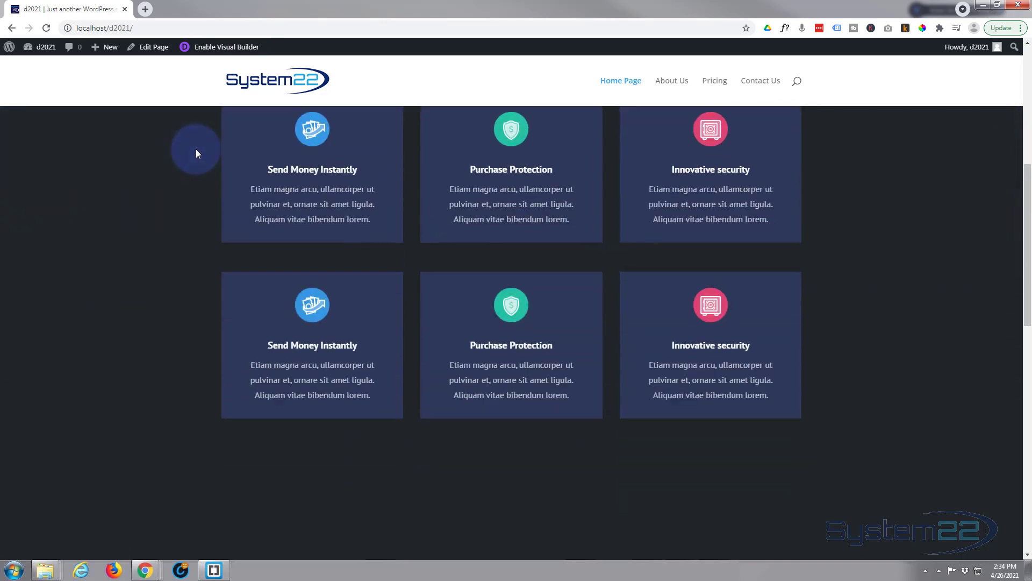
{"action": "scroll", "coordinate": [196, 149], "scroll_direction": "up", "scroll_amount": 1}
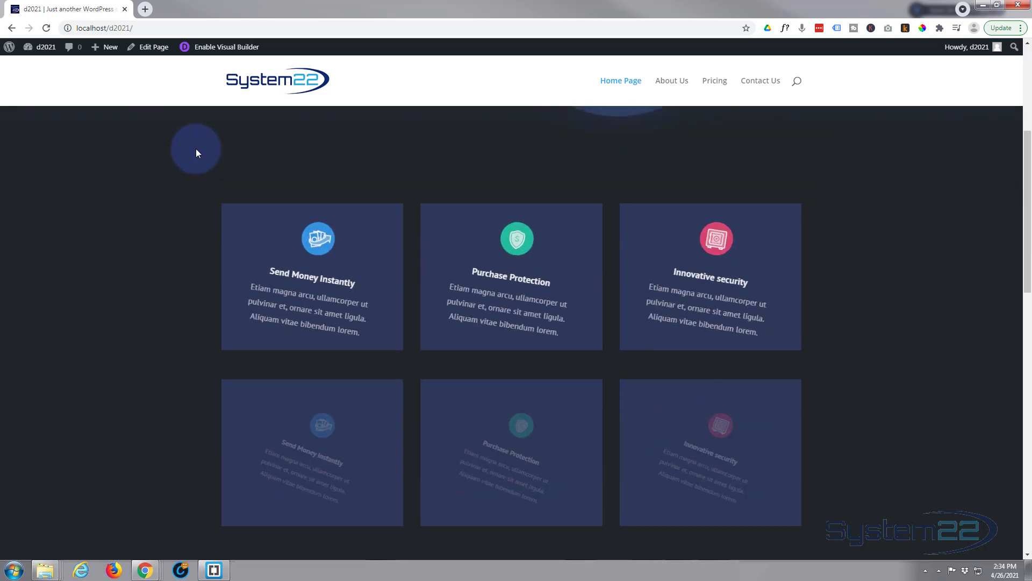
{"action": "scroll", "coordinate": [196, 153], "scroll_direction": "down", "scroll_amount": 1}
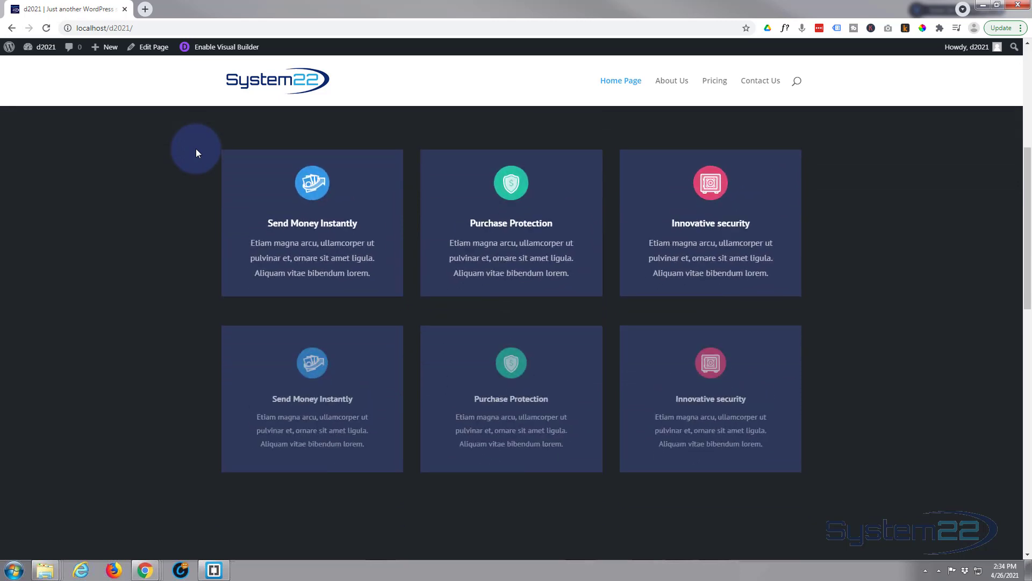
{"action": "scroll", "coordinate": [196, 151], "scroll_direction": "down", "scroll_amount": 1}
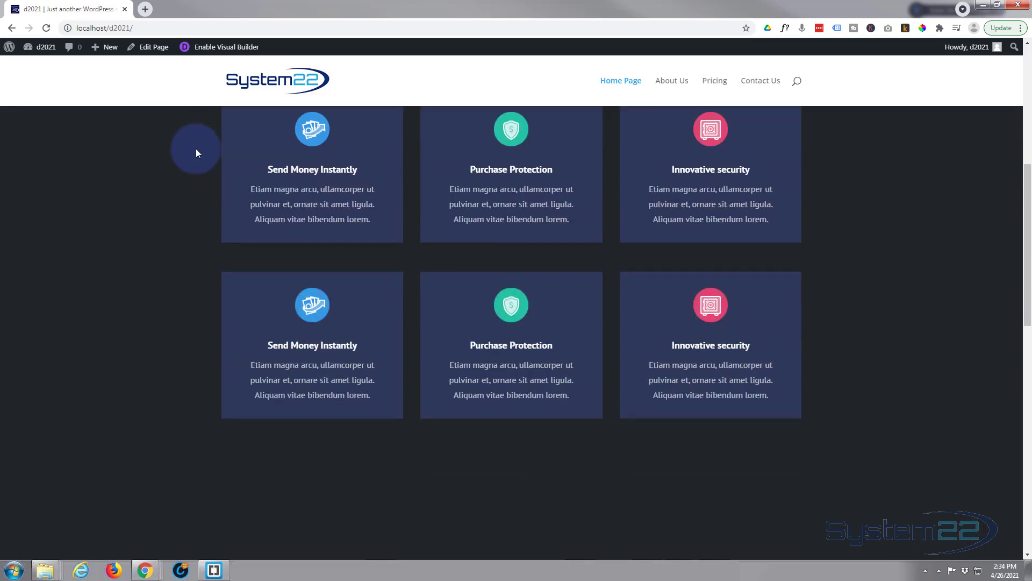
{"action": "scroll", "coordinate": [196, 152], "scroll_direction": "down", "scroll_amount": 2}
{"action": "scroll", "coordinate": [196, 152], "scroll_direction": "up", "scroll_amount": 8}
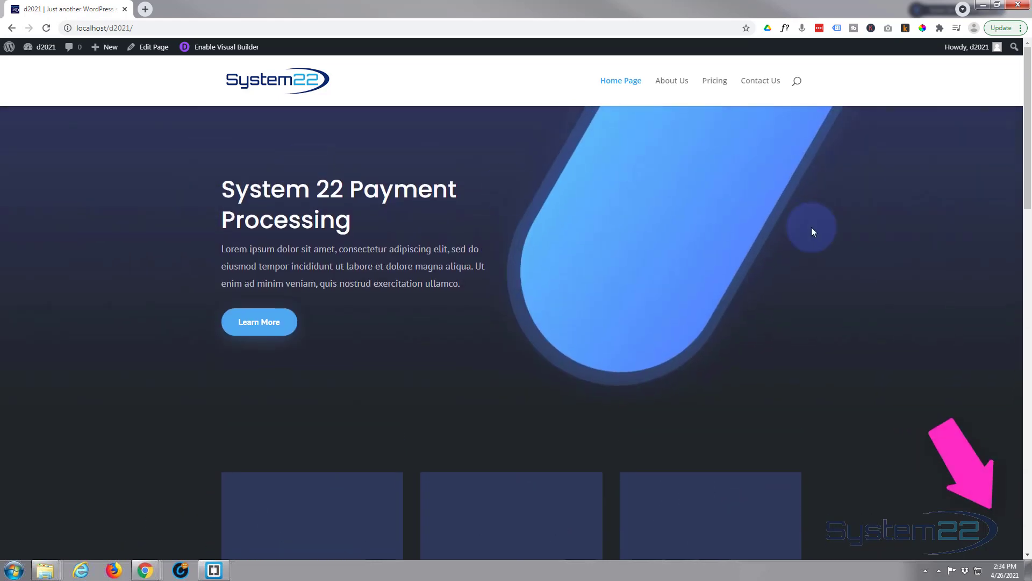
{"action": "left_click_drag", "start_coordinate": [1024, 203], "coordinate": [1011, 285]}
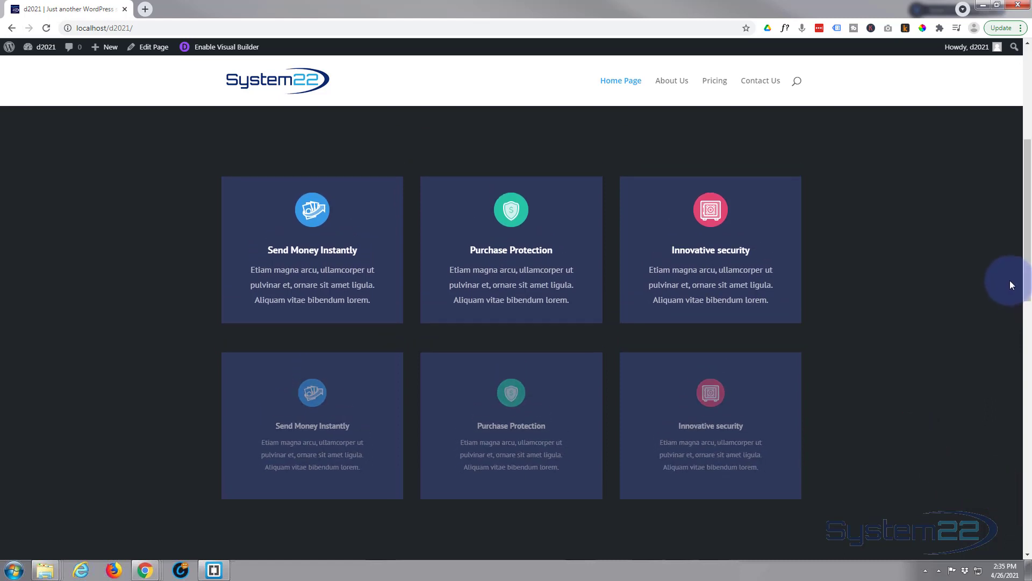